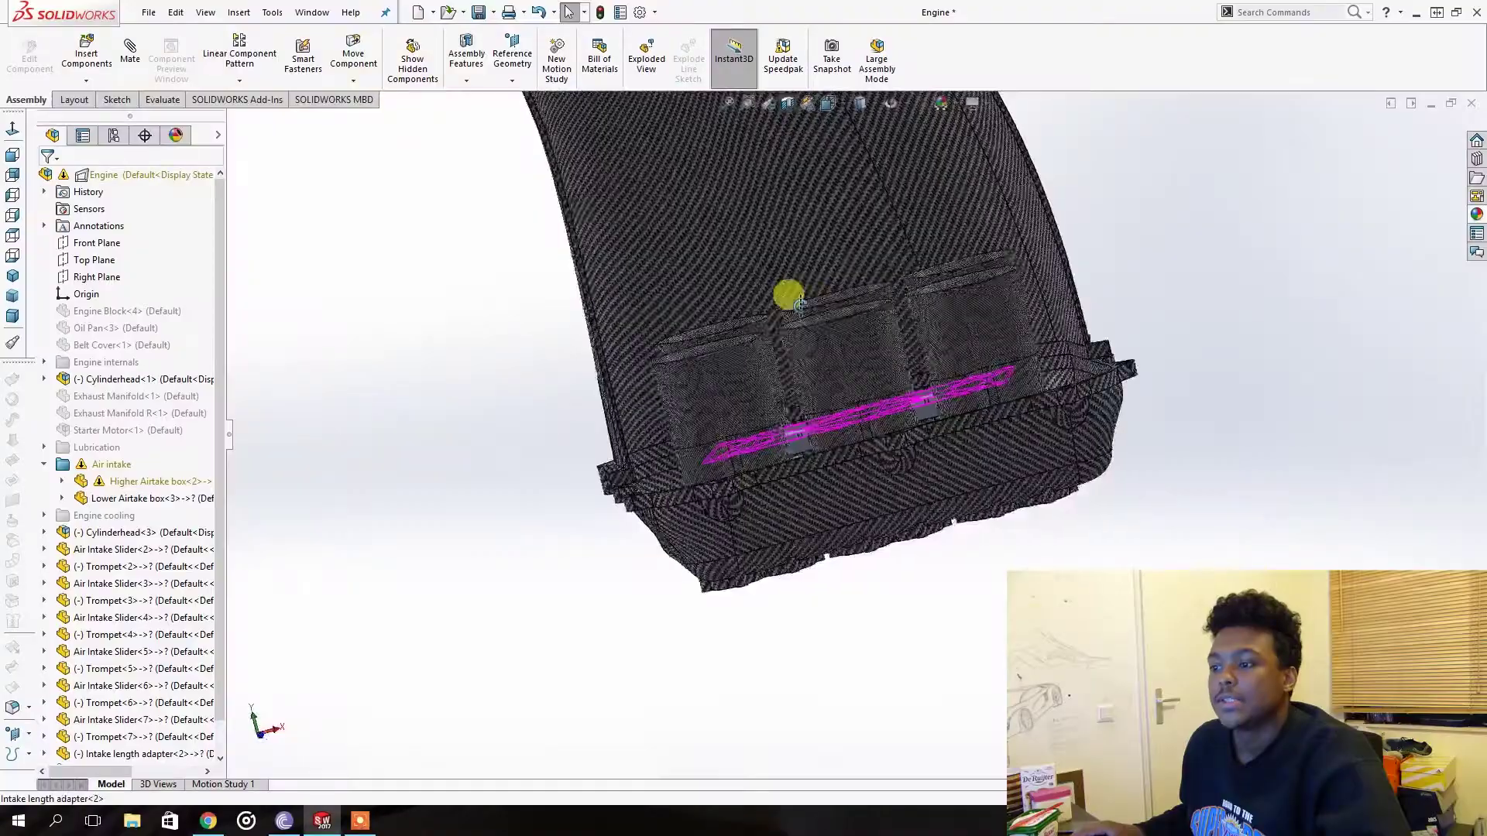
Orbit the section-cut Engine assembly to see the trumpets inside the carbon airbox.
middle_drag(799, 303, 765, 453)
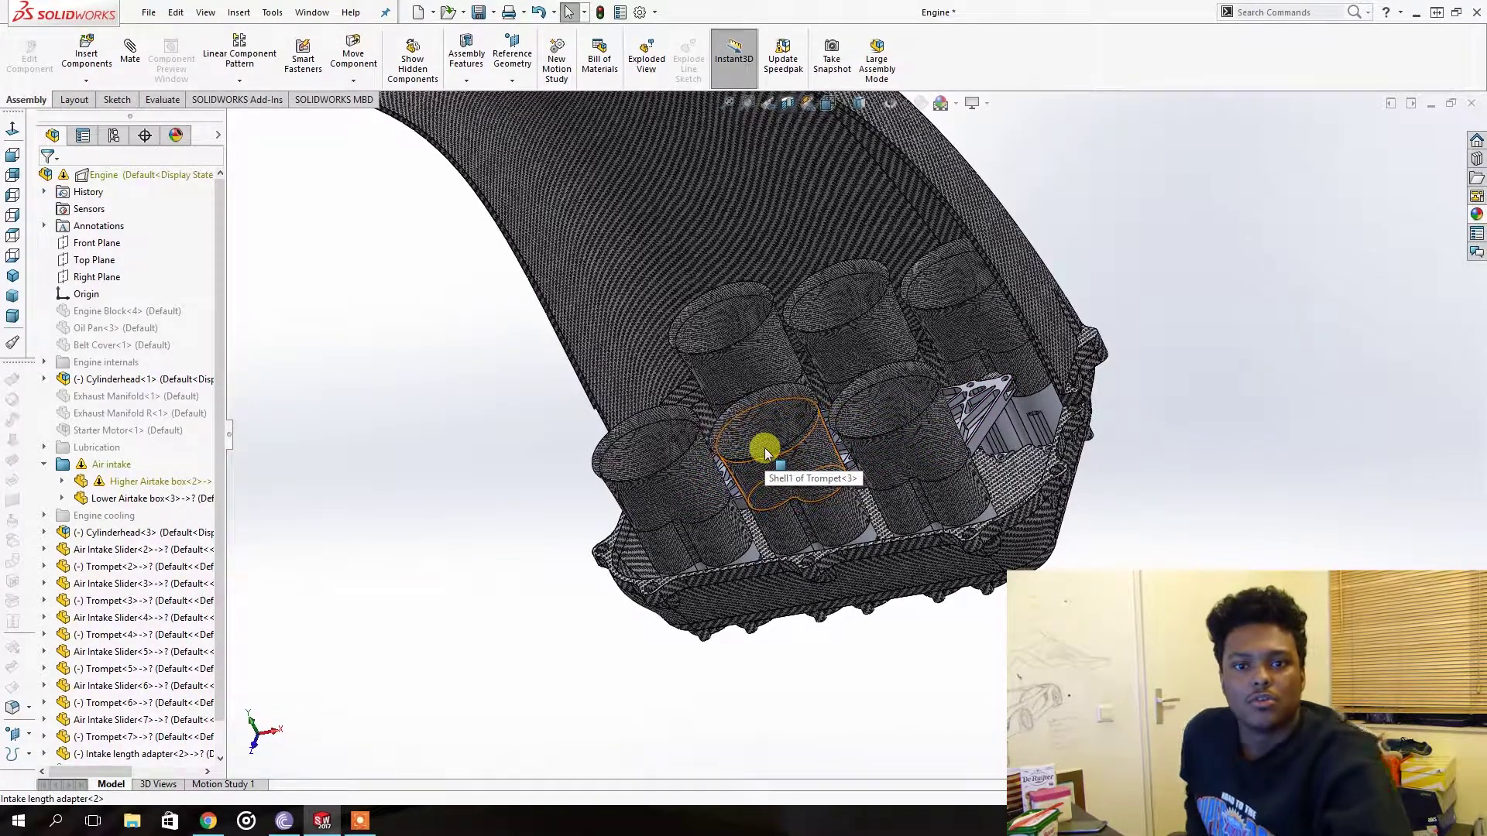
middle_drag(817, 453, 881, 577)
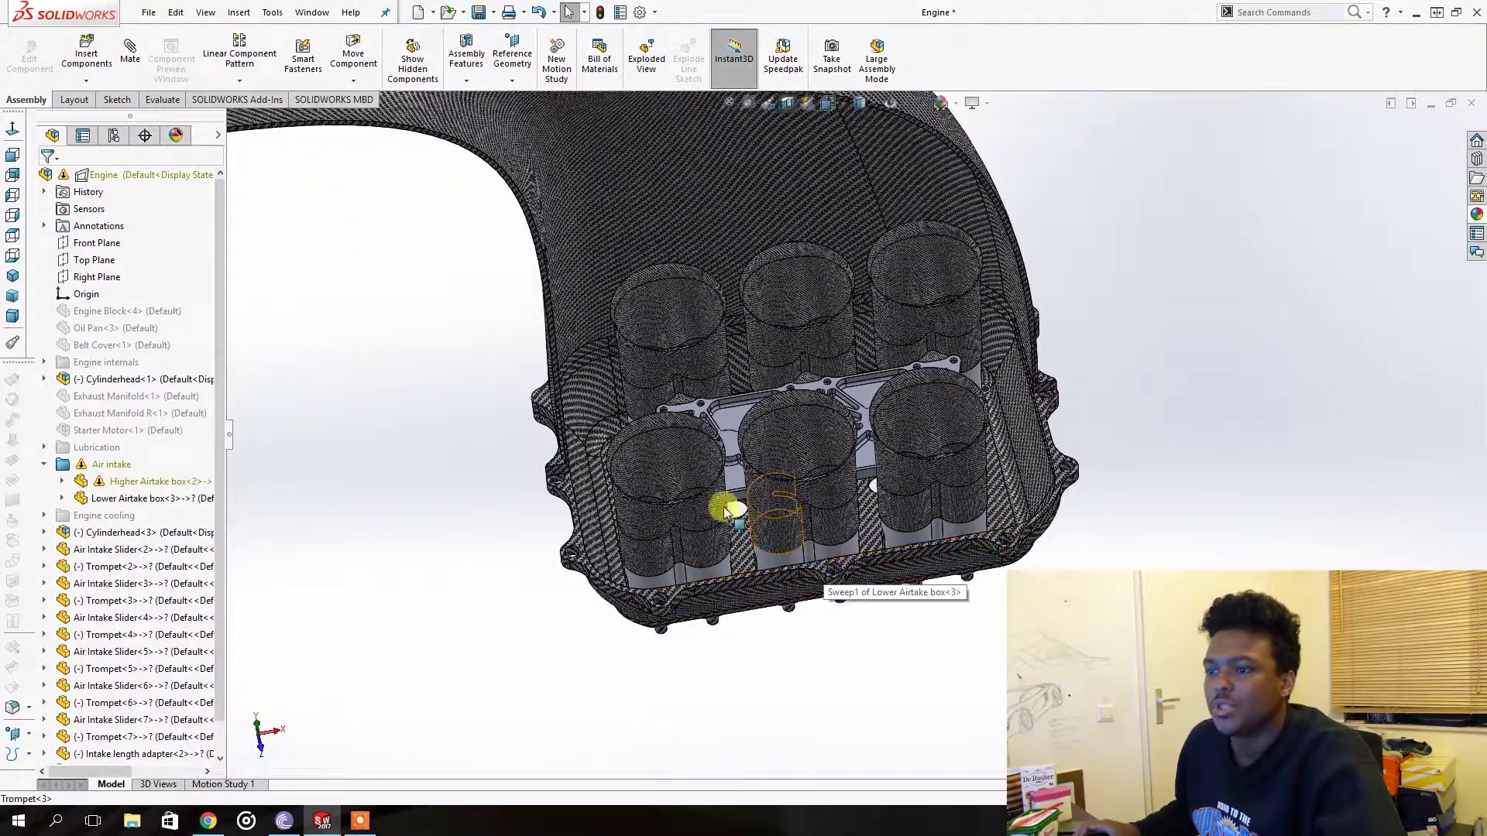
middle_drag(708, 471, 728, 469)
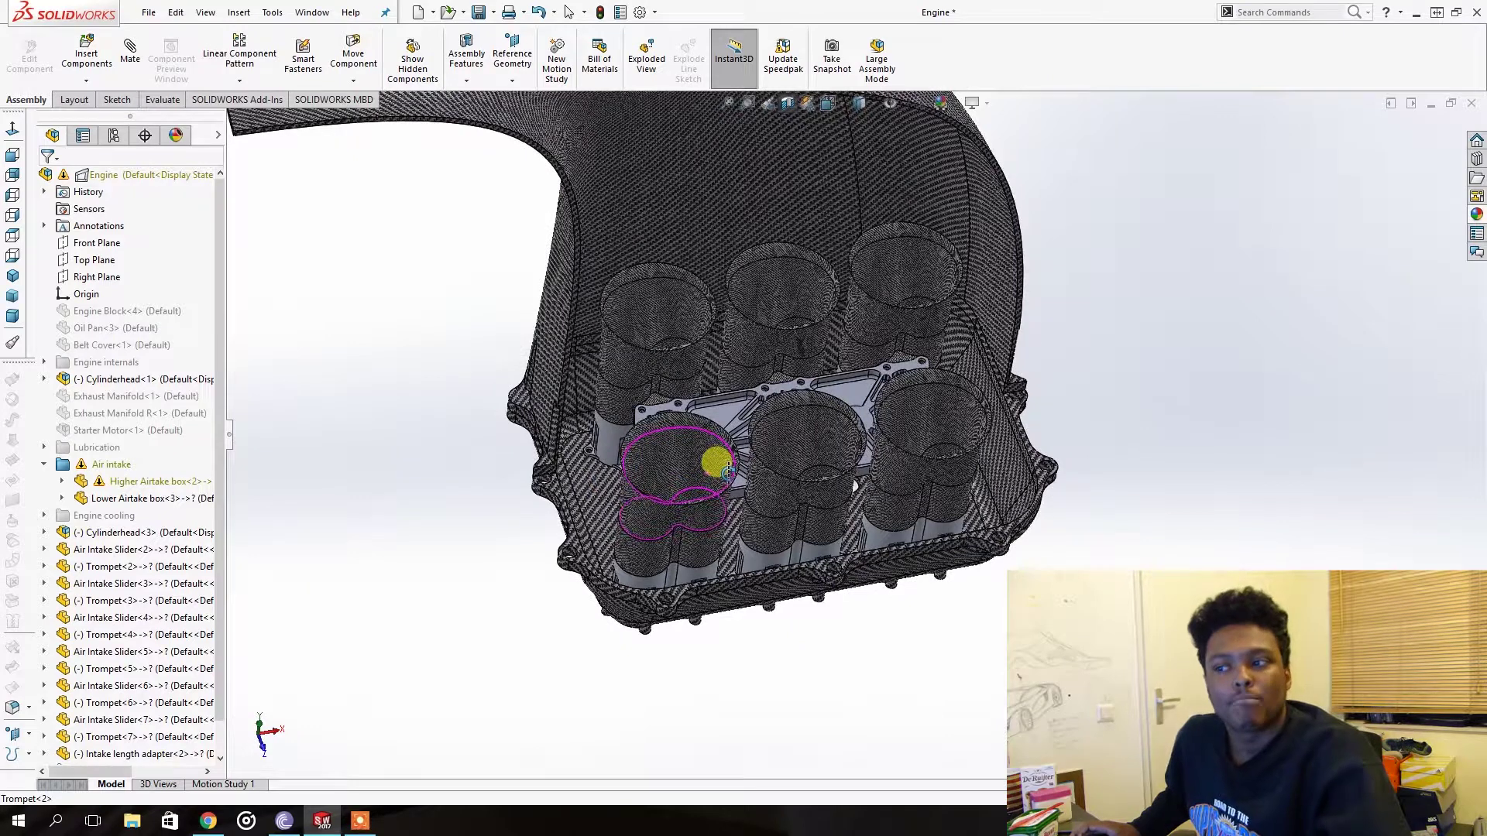
click(729, 474)
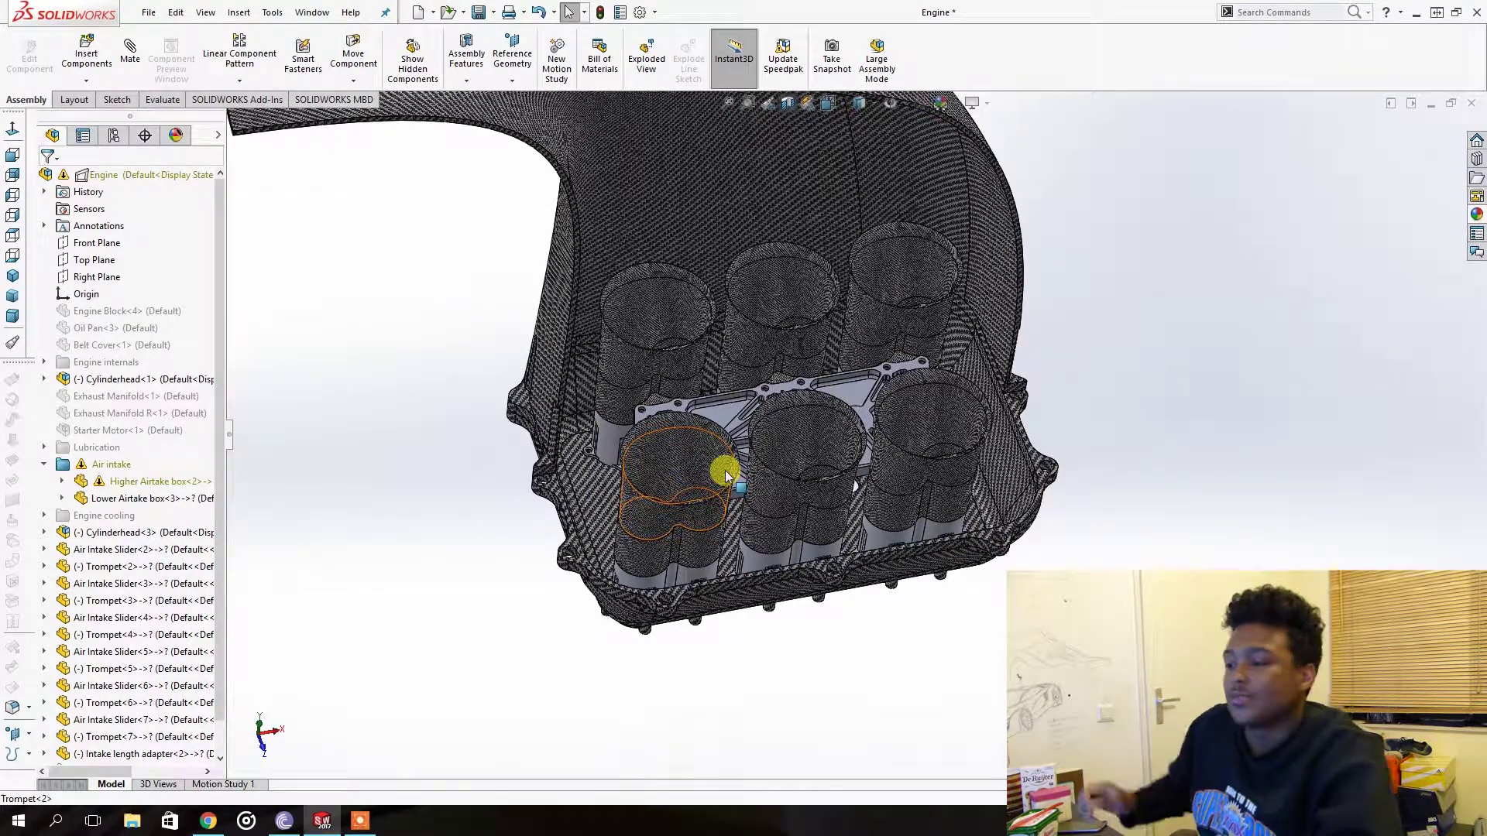
middle_drag(767, 422, 724, 349)
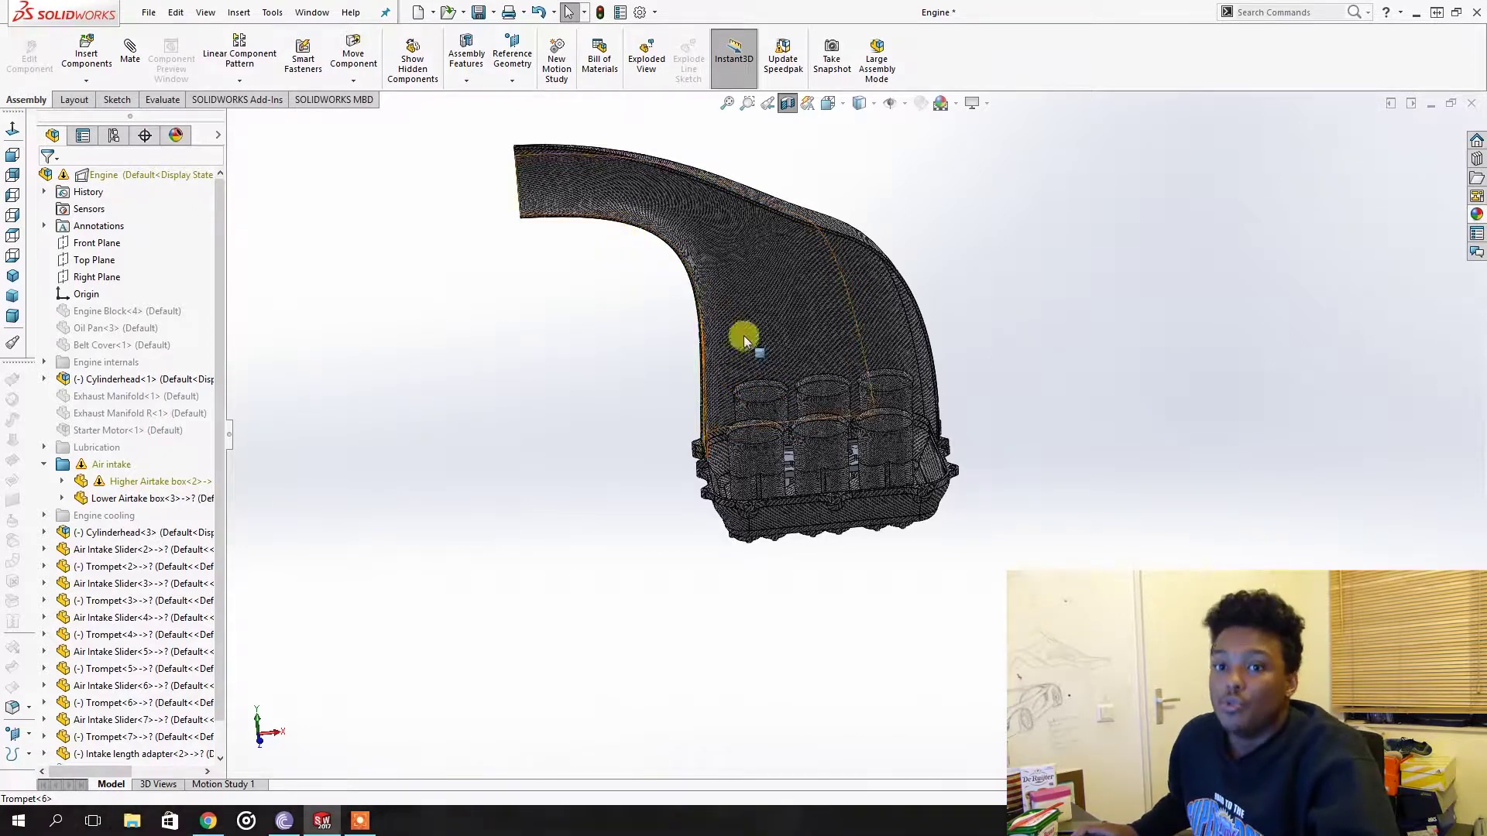
Move Trumpet<2> upward inside the section-cut intake box.
scroll(822, 454, down, 4)
scroll(777, 449, down, 2)
click(780, 504)
drag(778, 504, 757, 427)
middle_drag(757, 427, 989, 655)
key(Escape)
scroll(956, 564, down, 2)
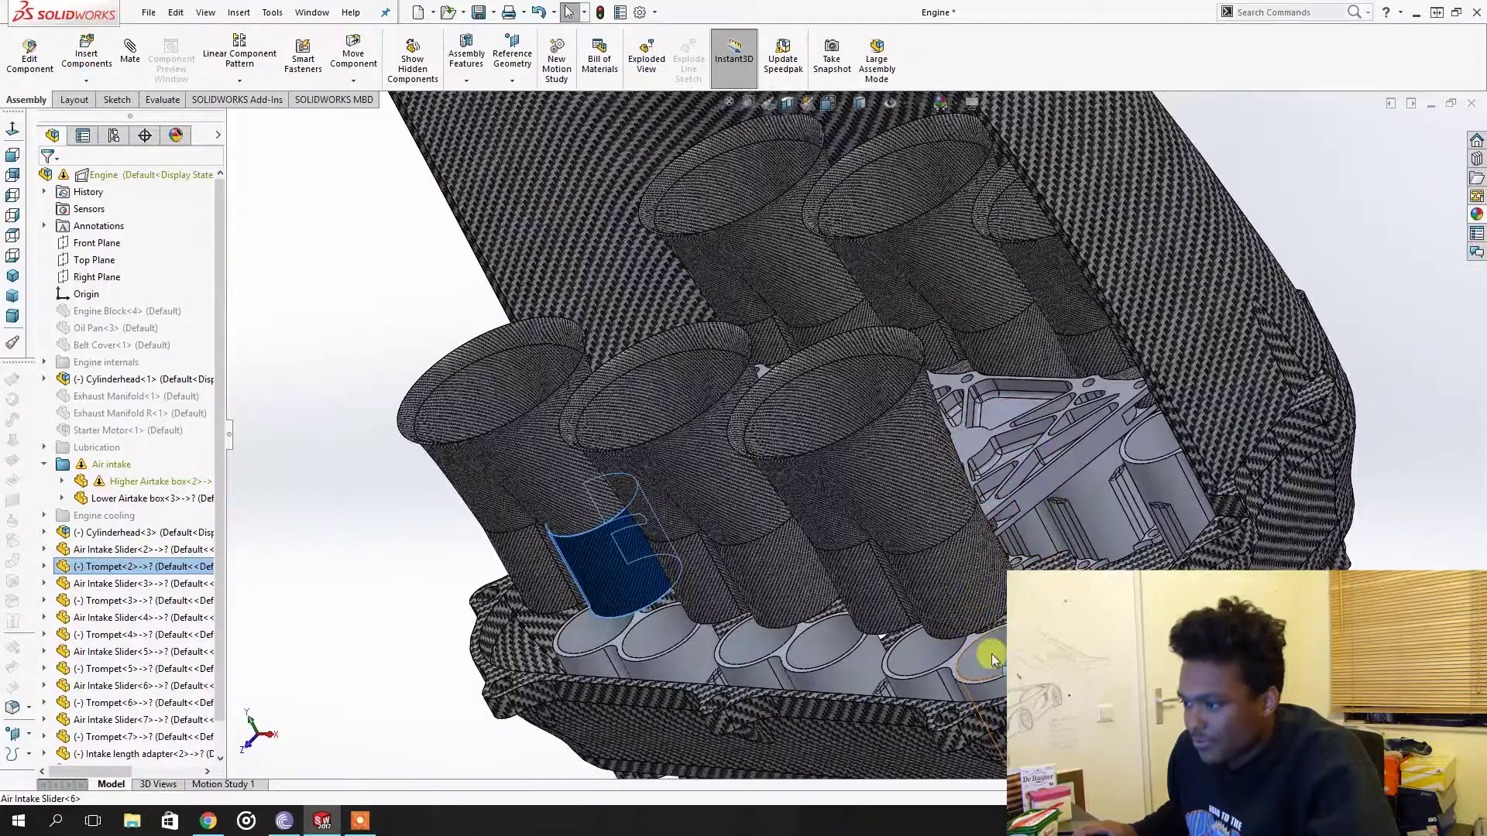
Select the intake length adapter and inspect its triangular pocket from several angles.
click(1045, 488)
scroll(1077, 507, down, 3)
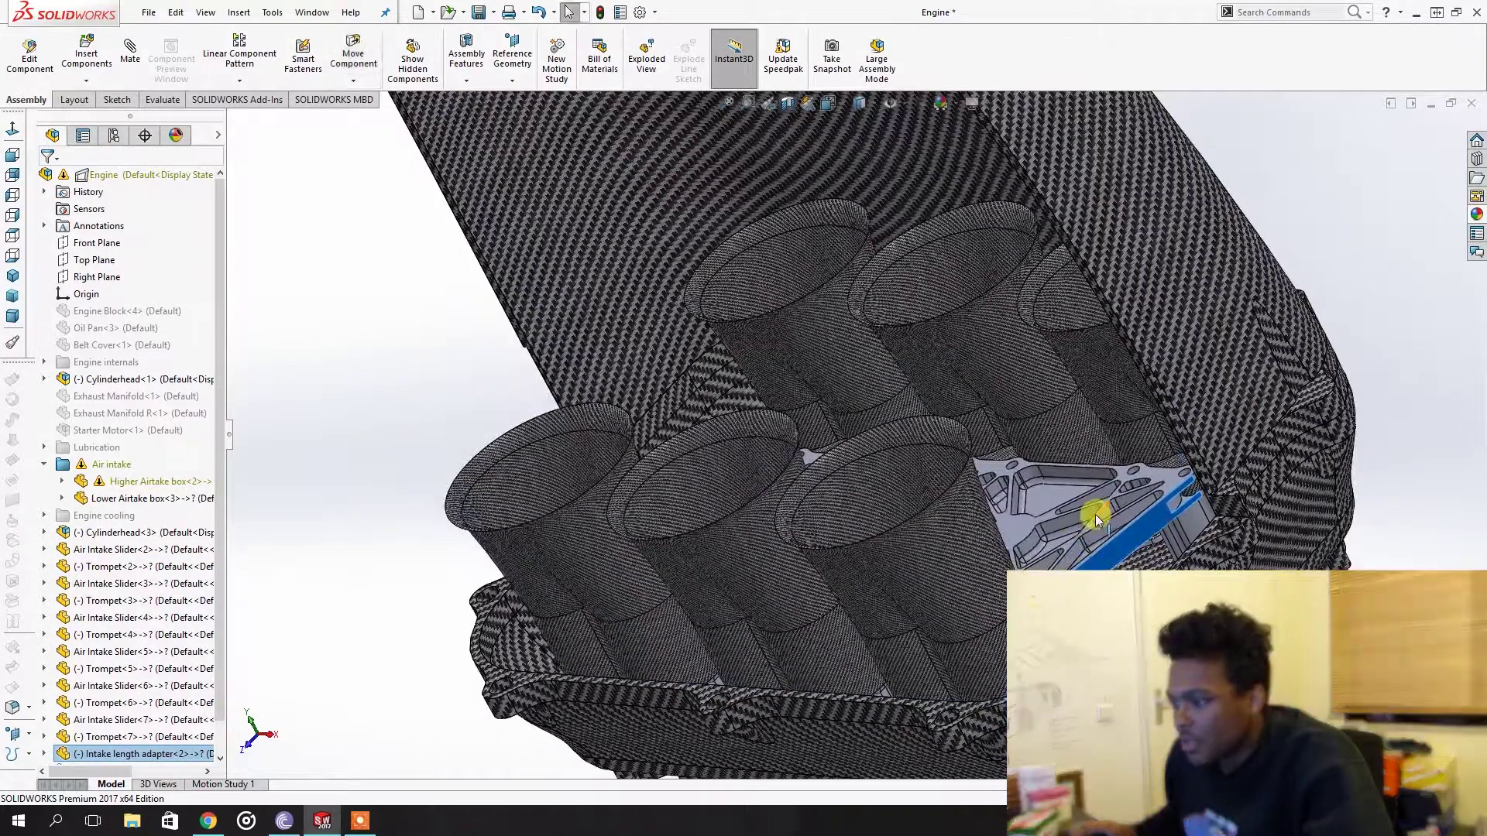
middle_drag(1096, 519, 889, 404)
click(970, 455)
scroll(969, 456, down, 2)
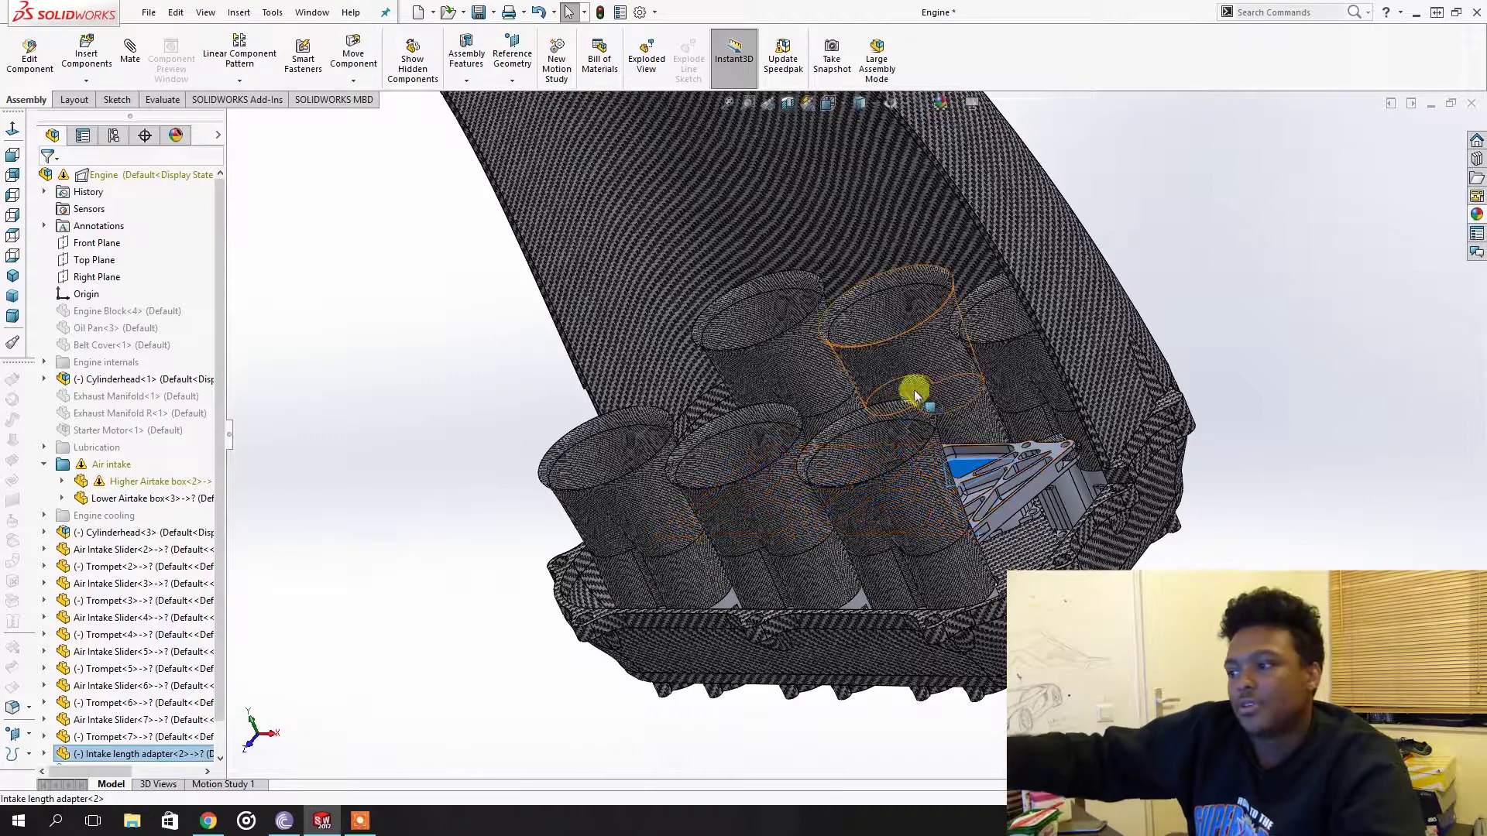
middle_drag(867, 394, 847, 415)
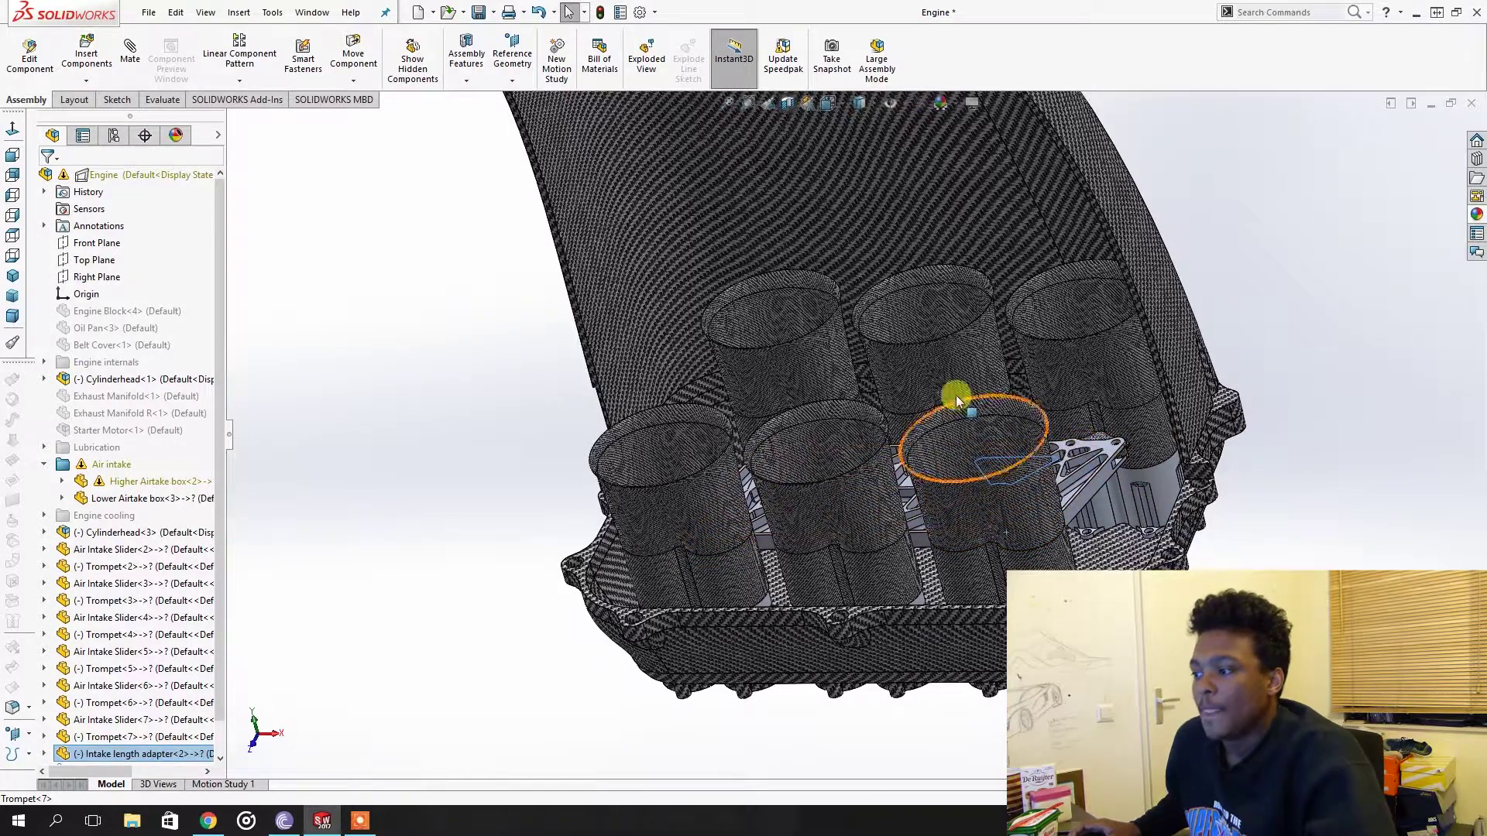
scroll(771, 333, up, 4)
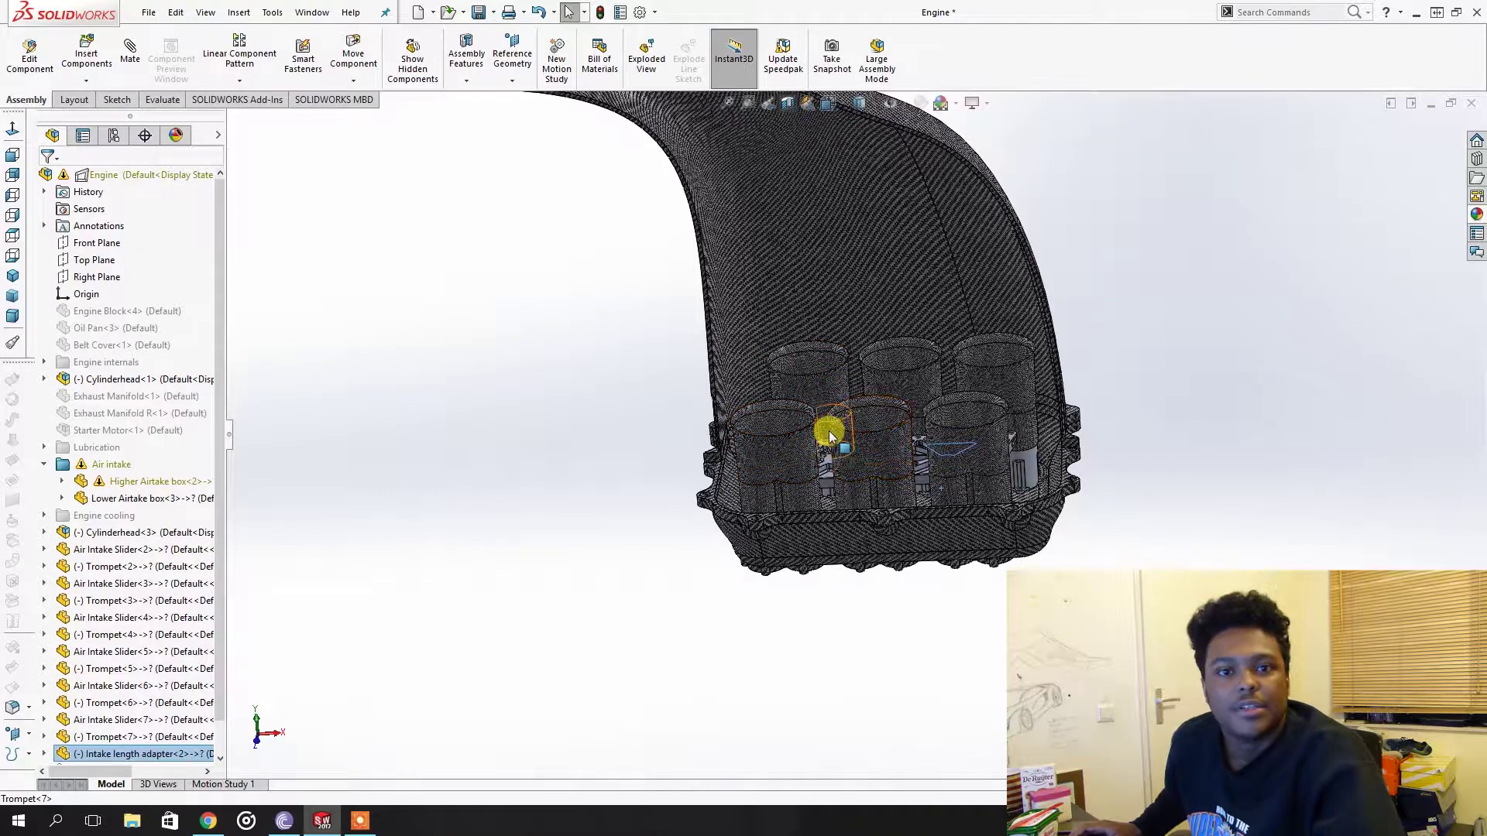
scroll(806, 387, up, 4)
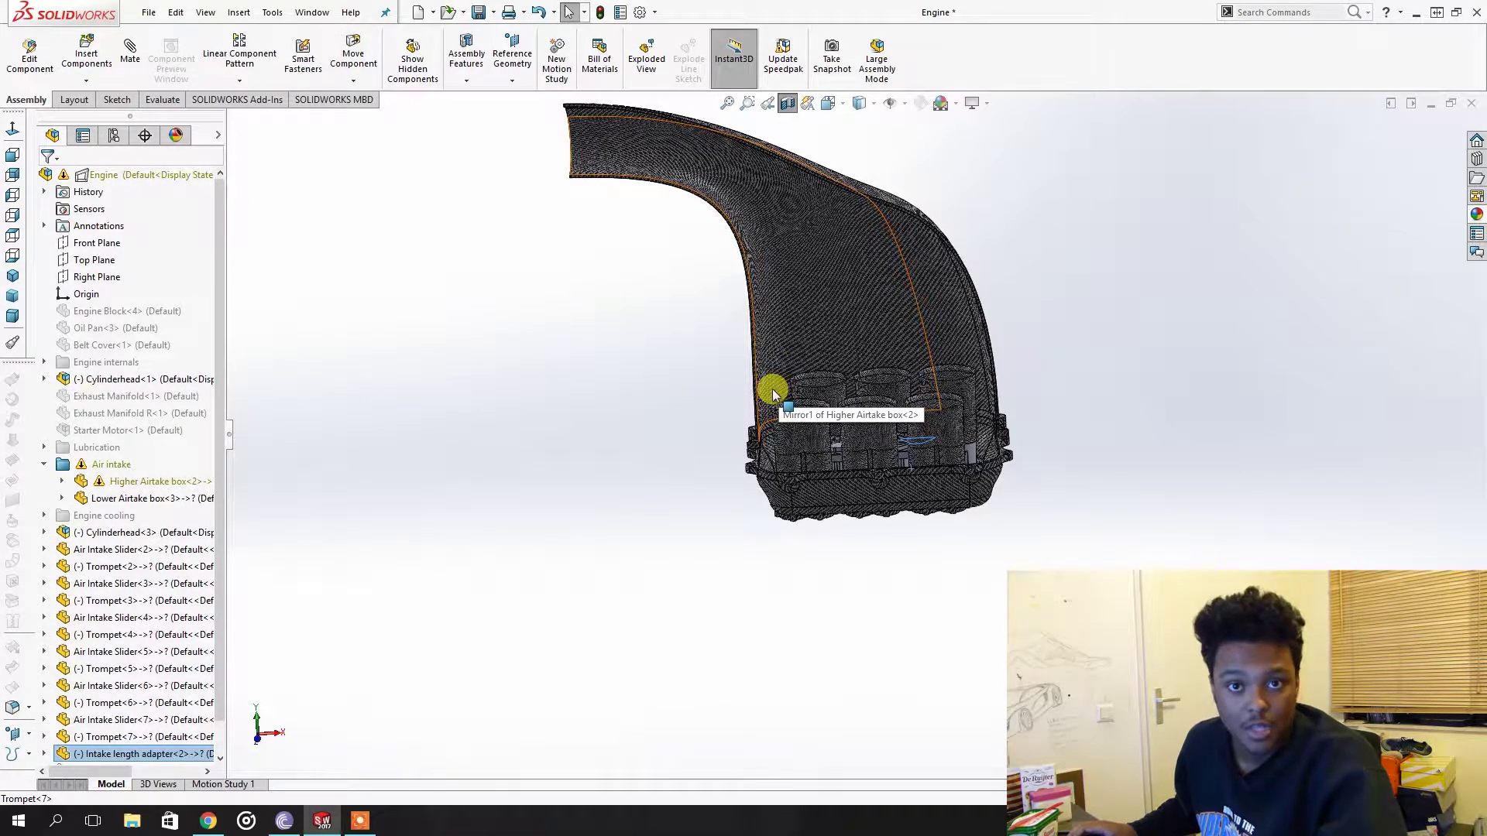
Orbit toward a side view of the intake and select the upper airbox's cut face.
middle_drag(811, 333, 913, 248)
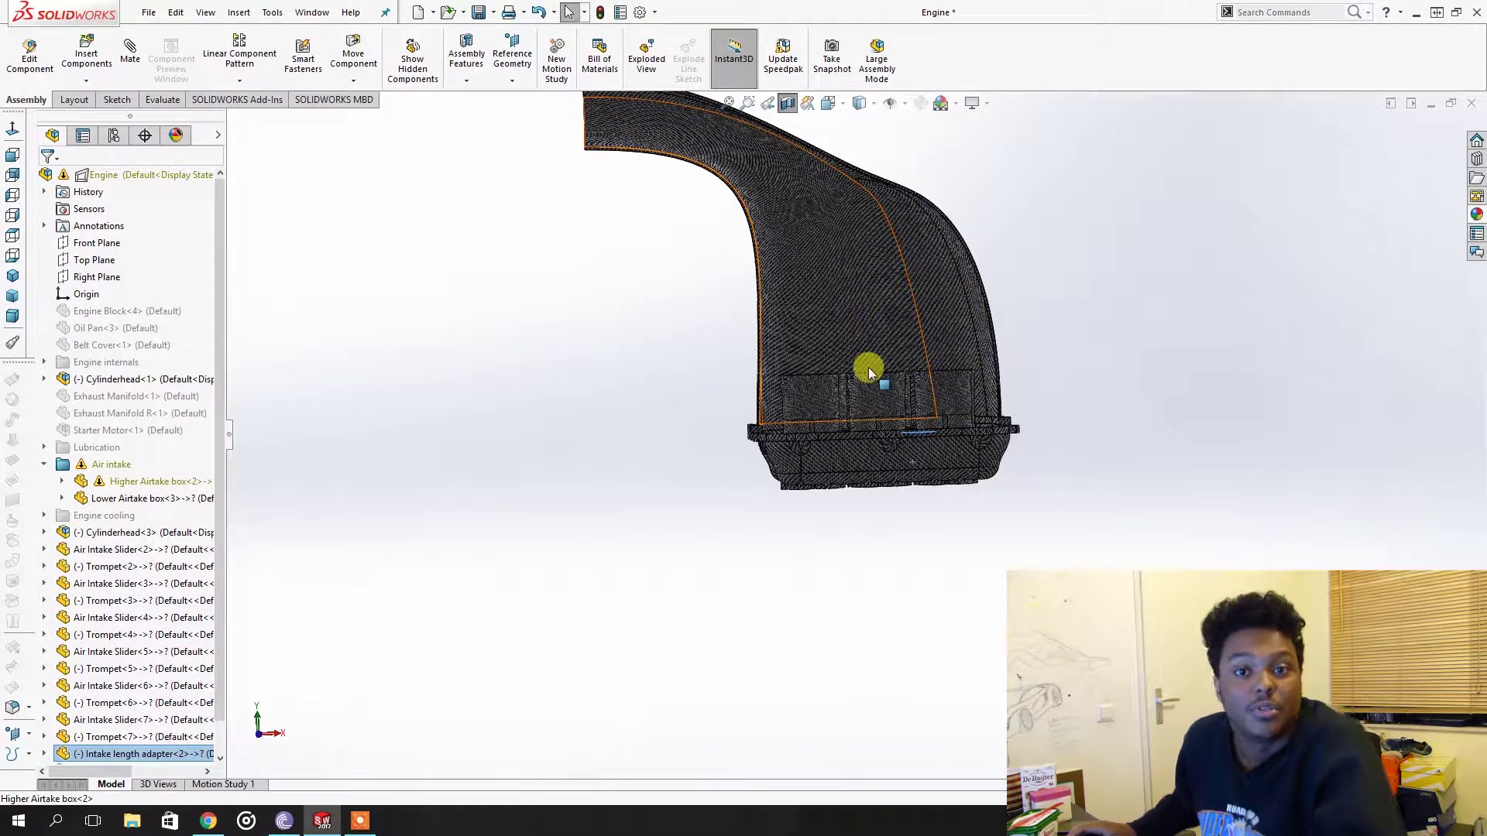
middle_drag(866, 368, 663, 223)
click(793, 310)
scroll(896, 381, up, 3)
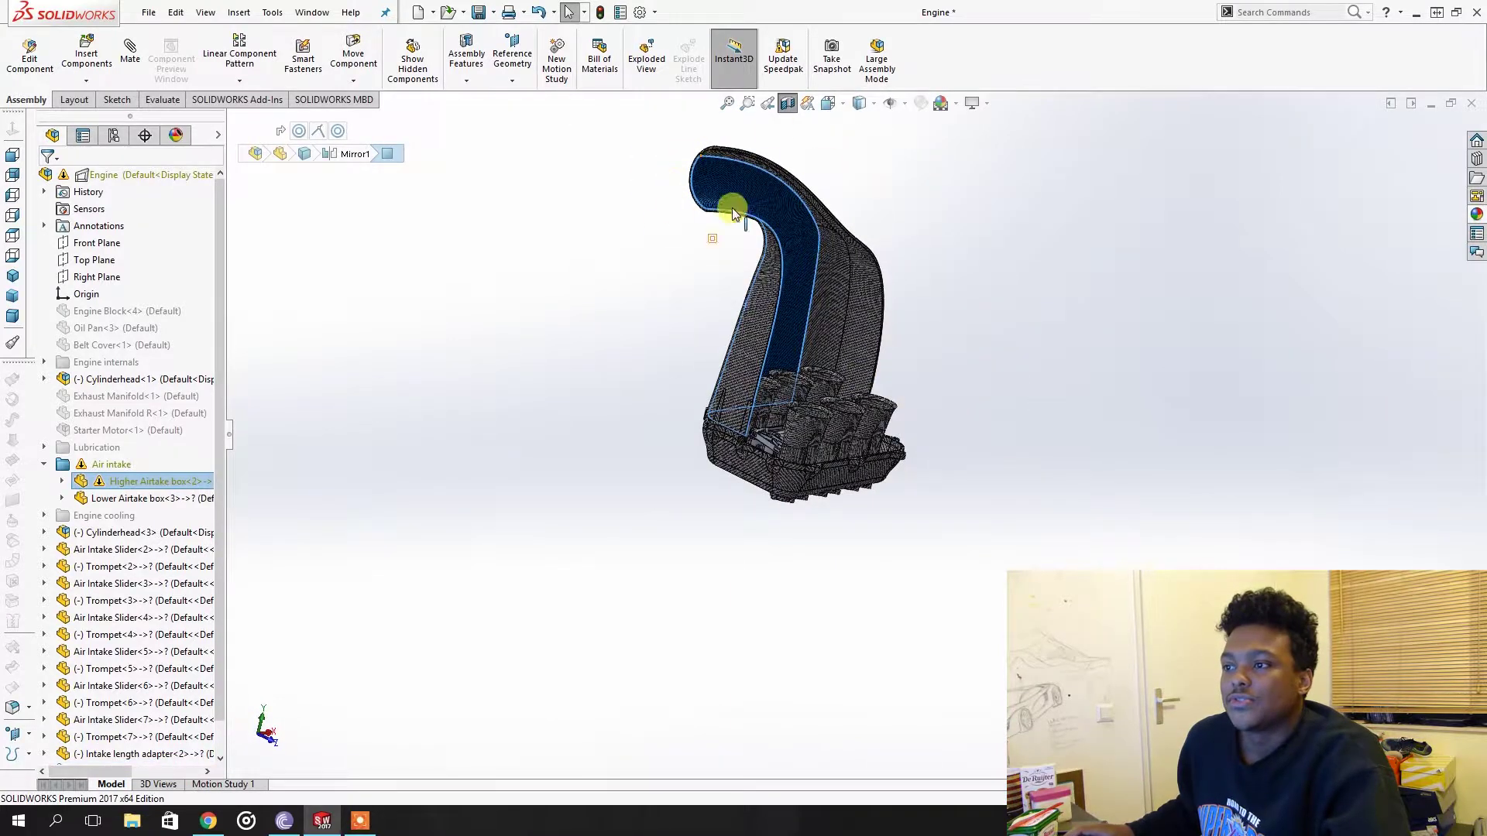
Turn off Section View and select the Higher Airtake box on the closed intake.
click(788, 103)
middle_drag(783, 148, 700, 145)
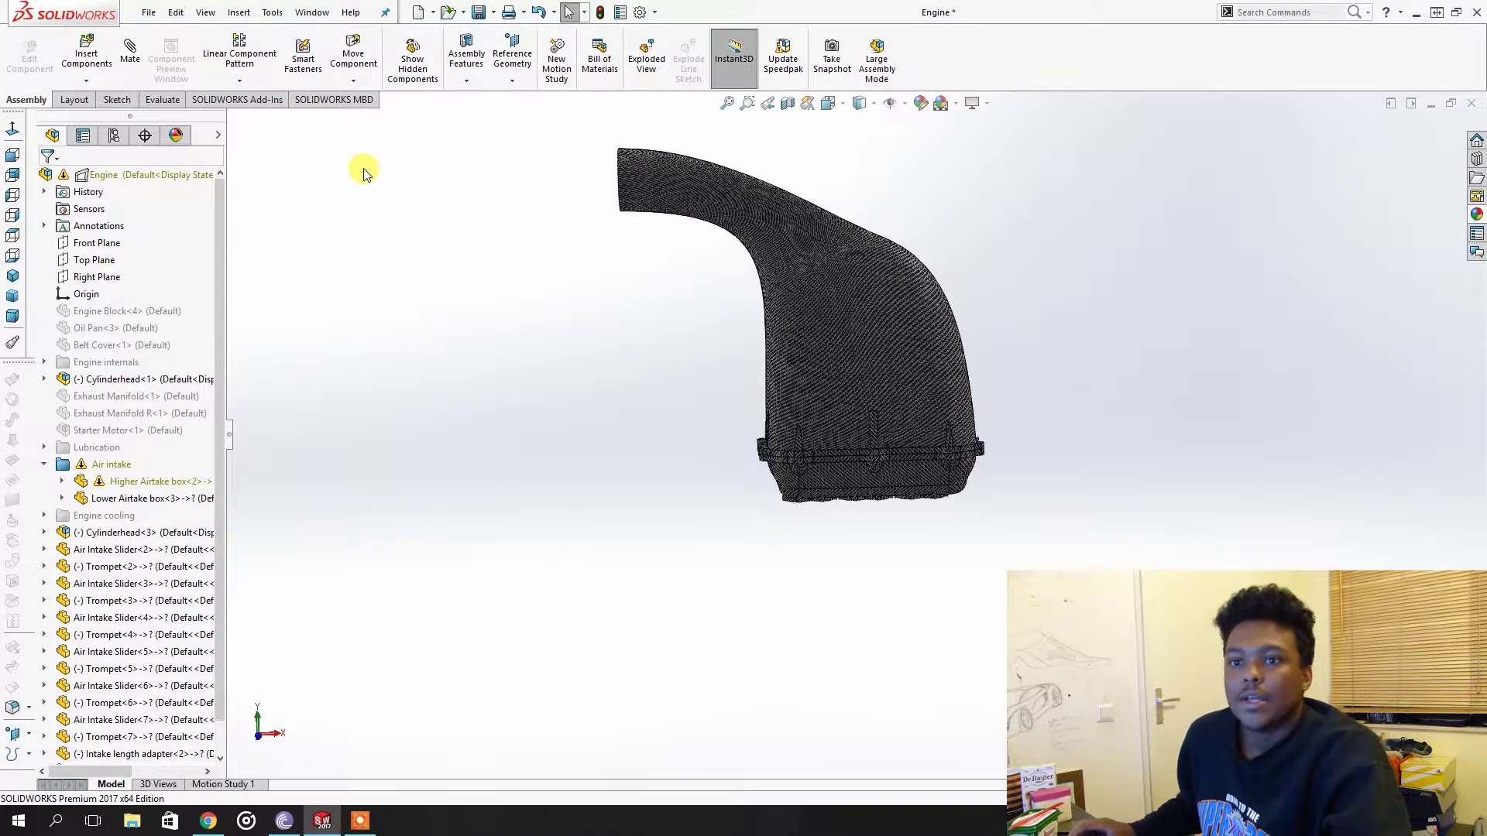
drag(434, 172, 666, 190)
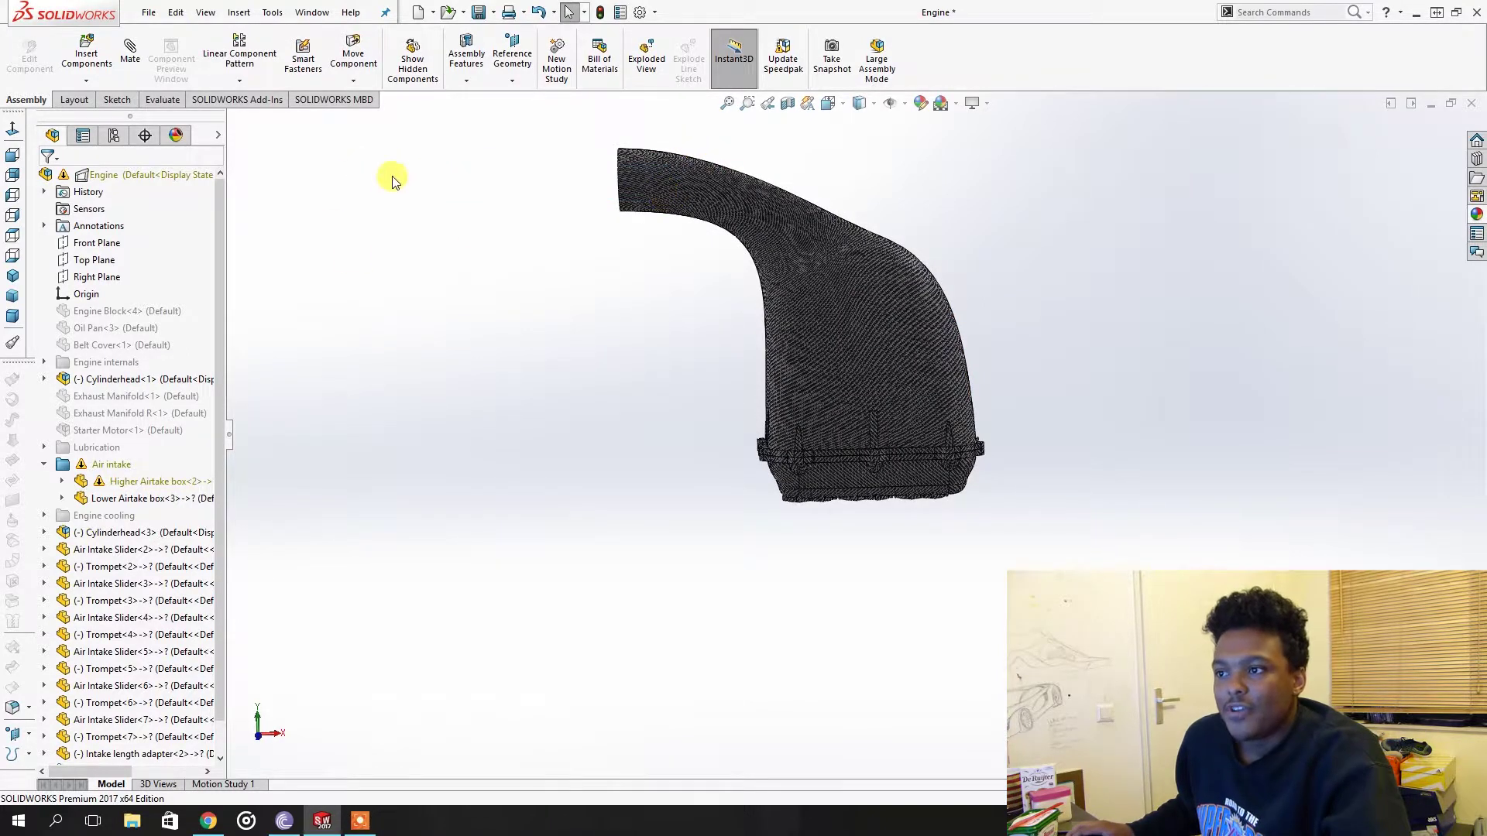
drag(394, 202, 650, 193)
middle_drag(398, 182, 594, 206)
click(696, 174)
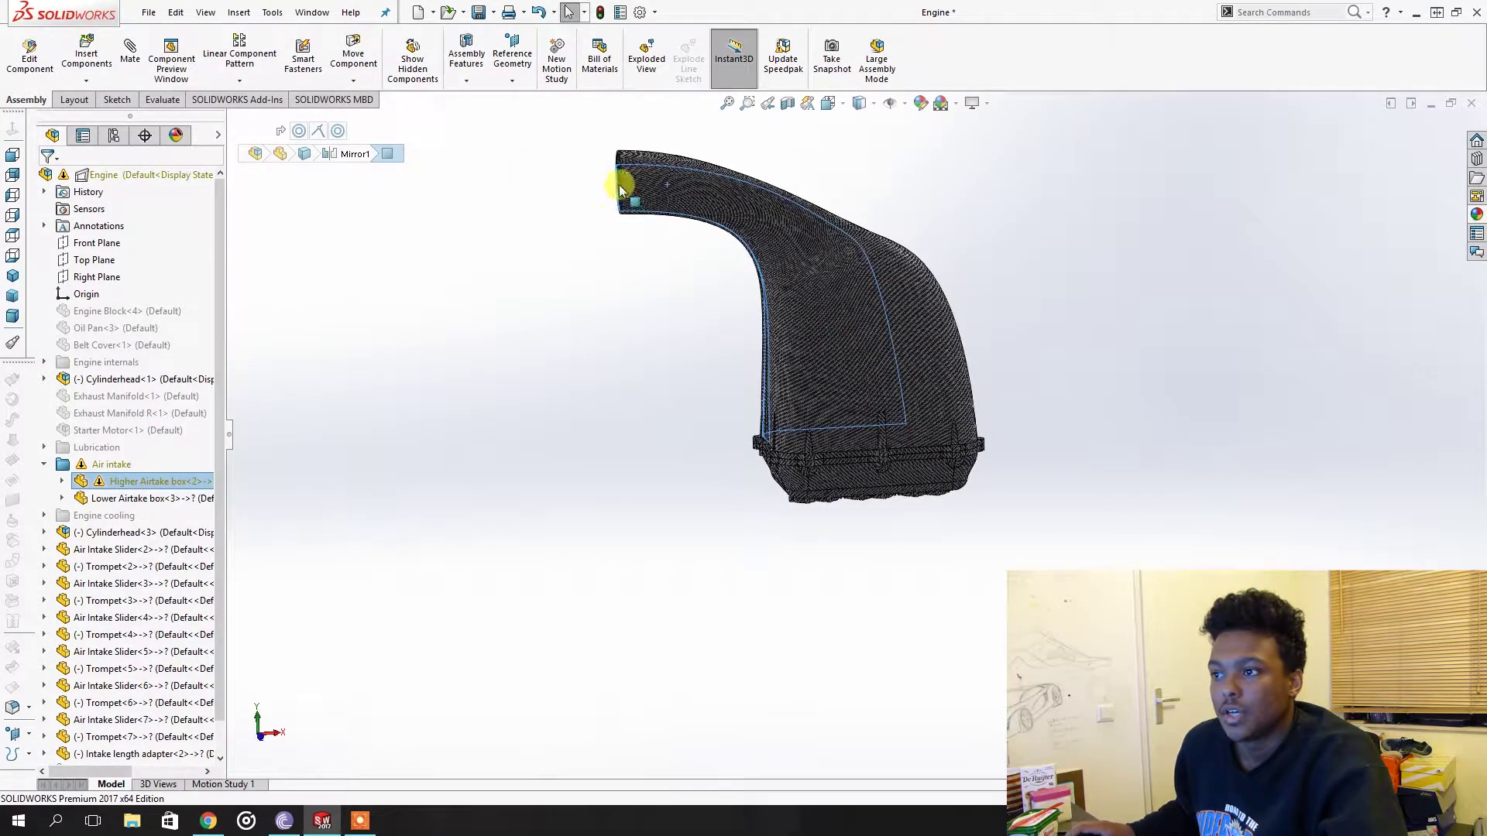
Start a Section View cut on the Right Plane and orbit to an oblique view.
click(788, 103)
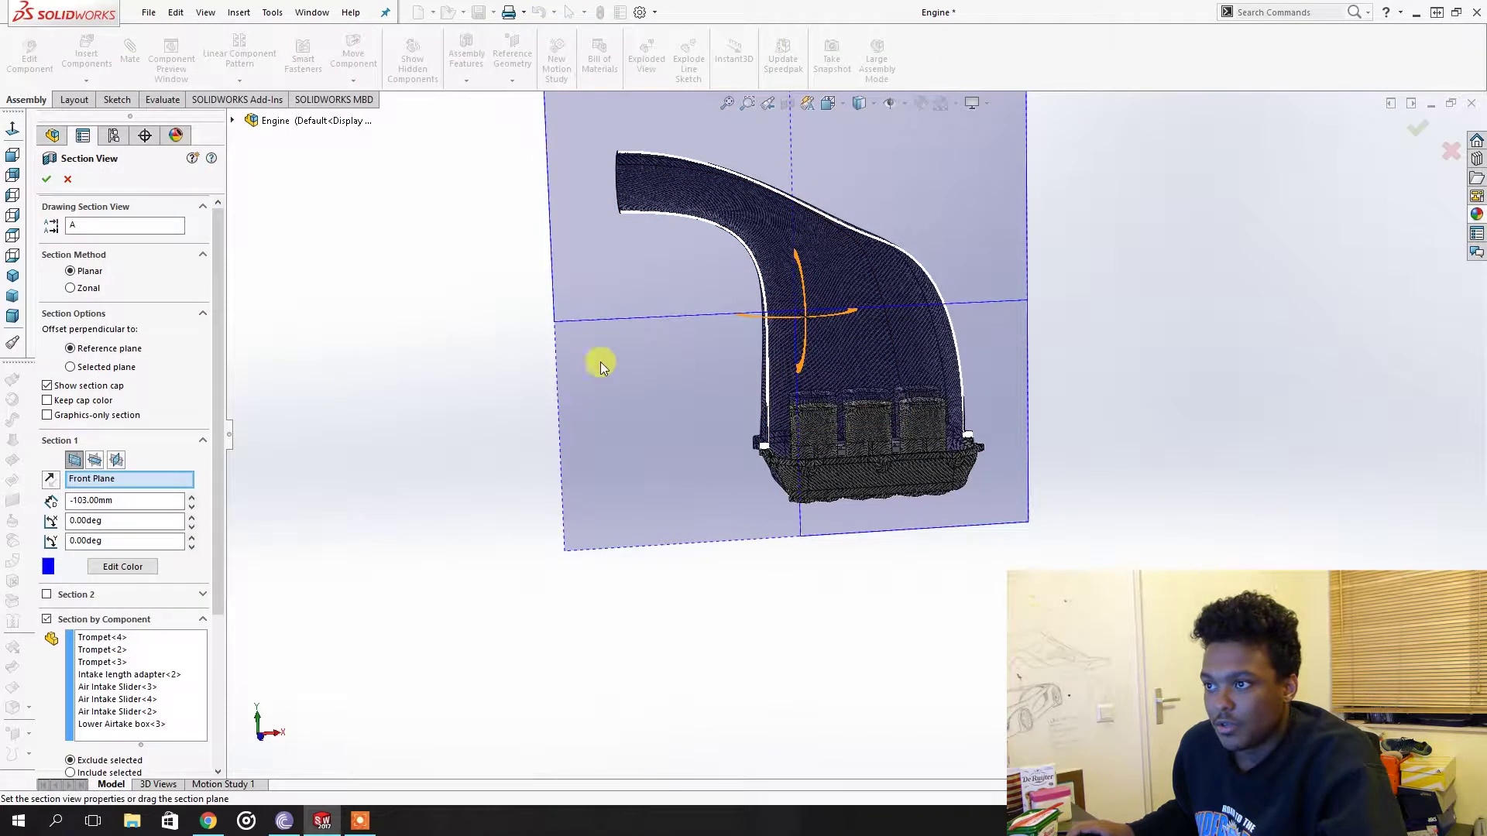
click(115, 460)
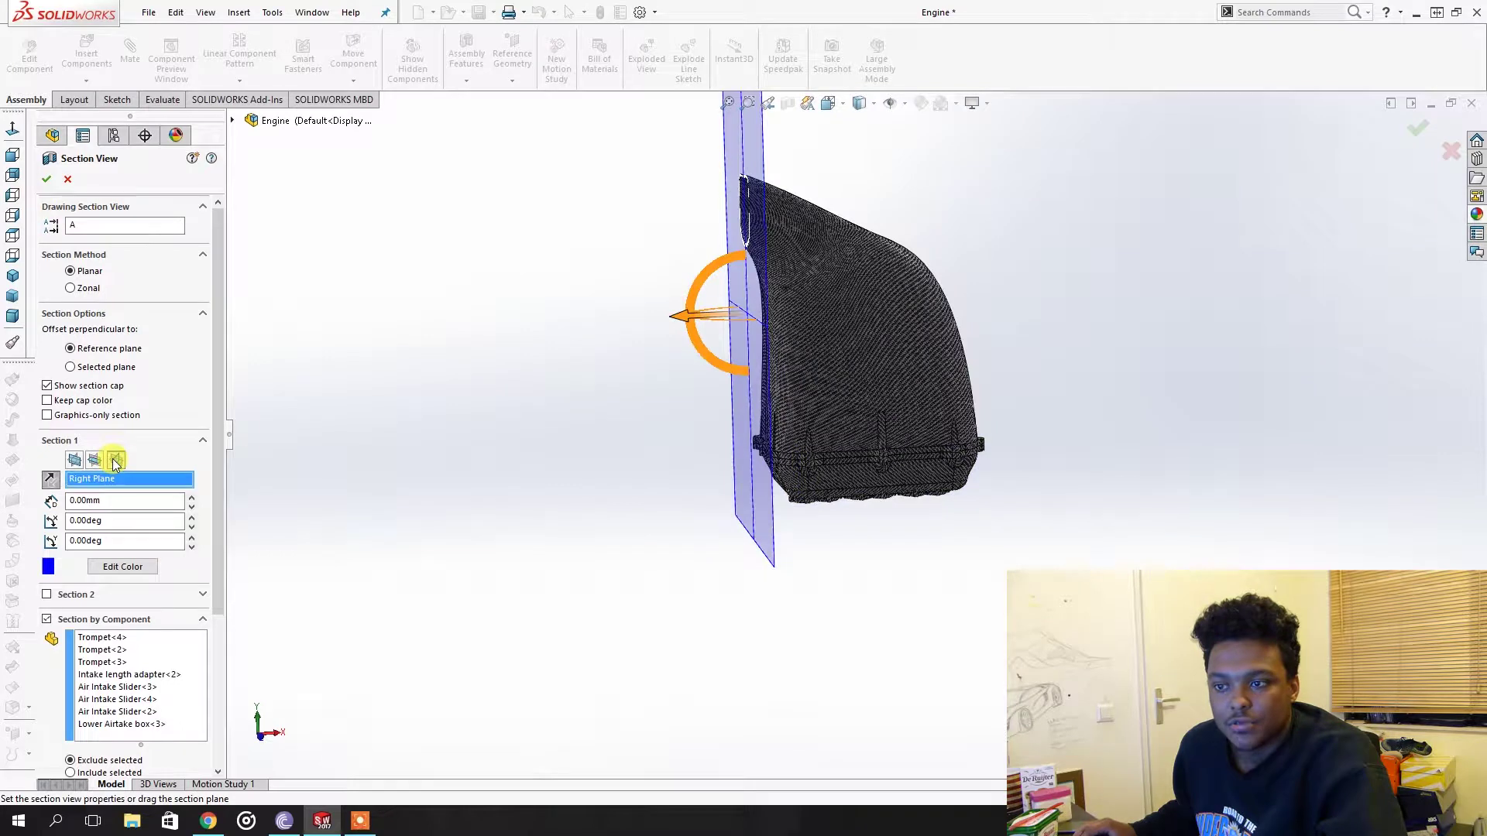
middle_drag(453, 352, 720, 338)
Slide the Right Plane cut back through the intake and view the cut airbox from above.
drag(736, 308, 635, 326)
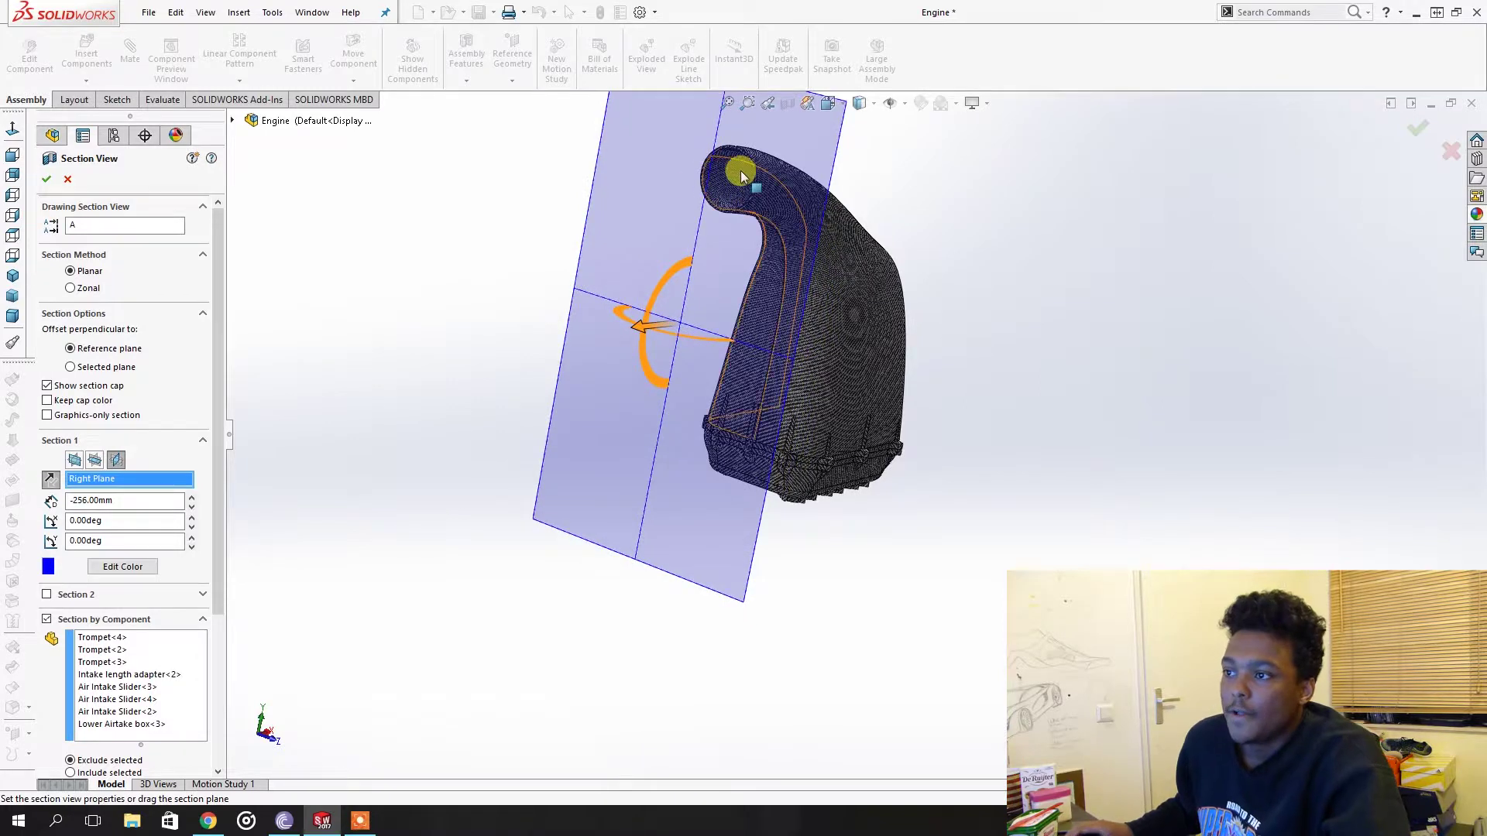
scroll(736, 186, up, 3)
scroll(811, 322, down, 6)
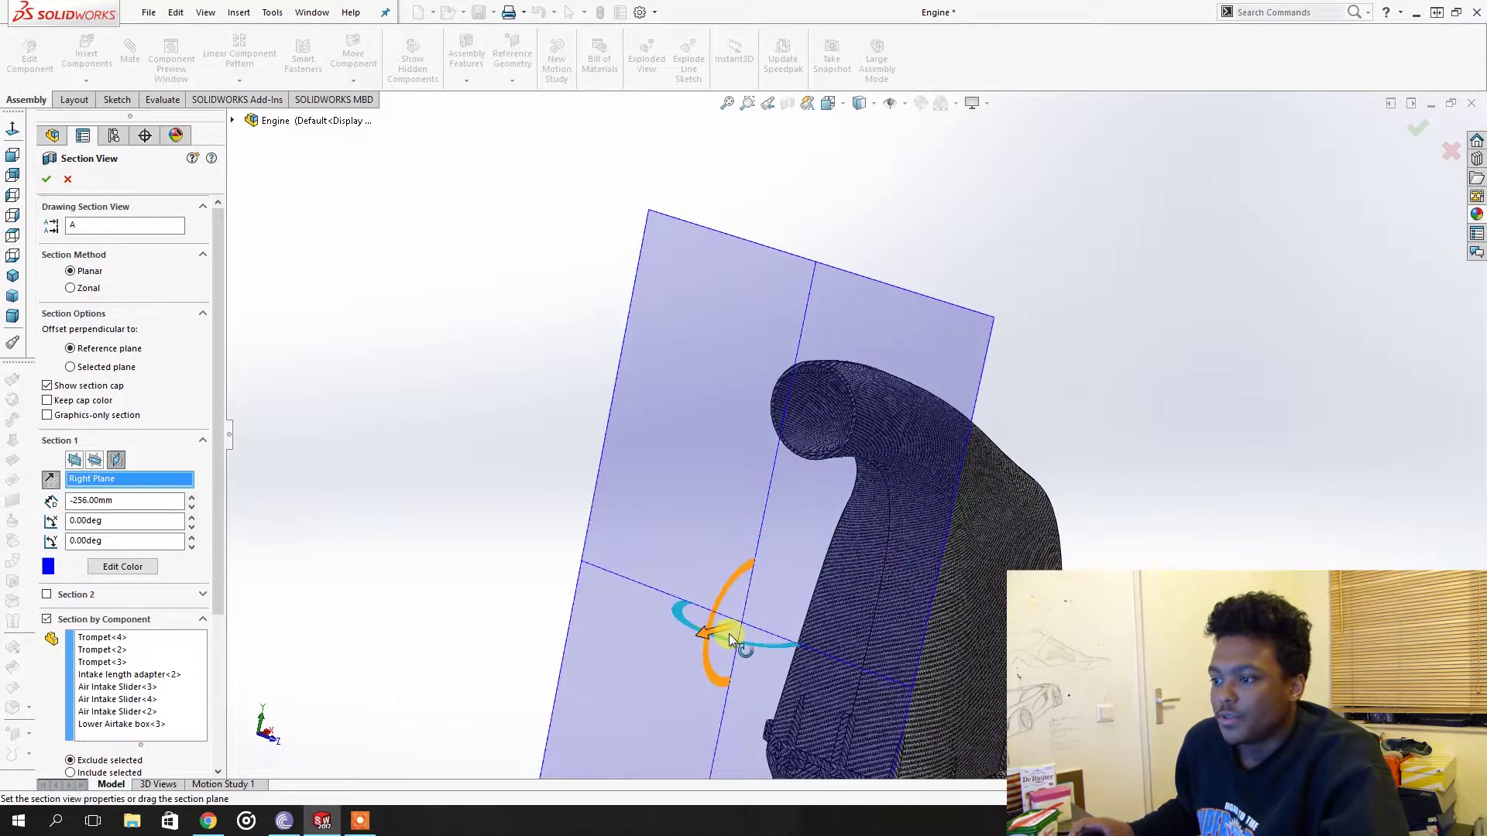
drag(705, 629, 892, 514)
middle_drag(890, 508, 771, 453)
scroll(852, 618, down, 3)
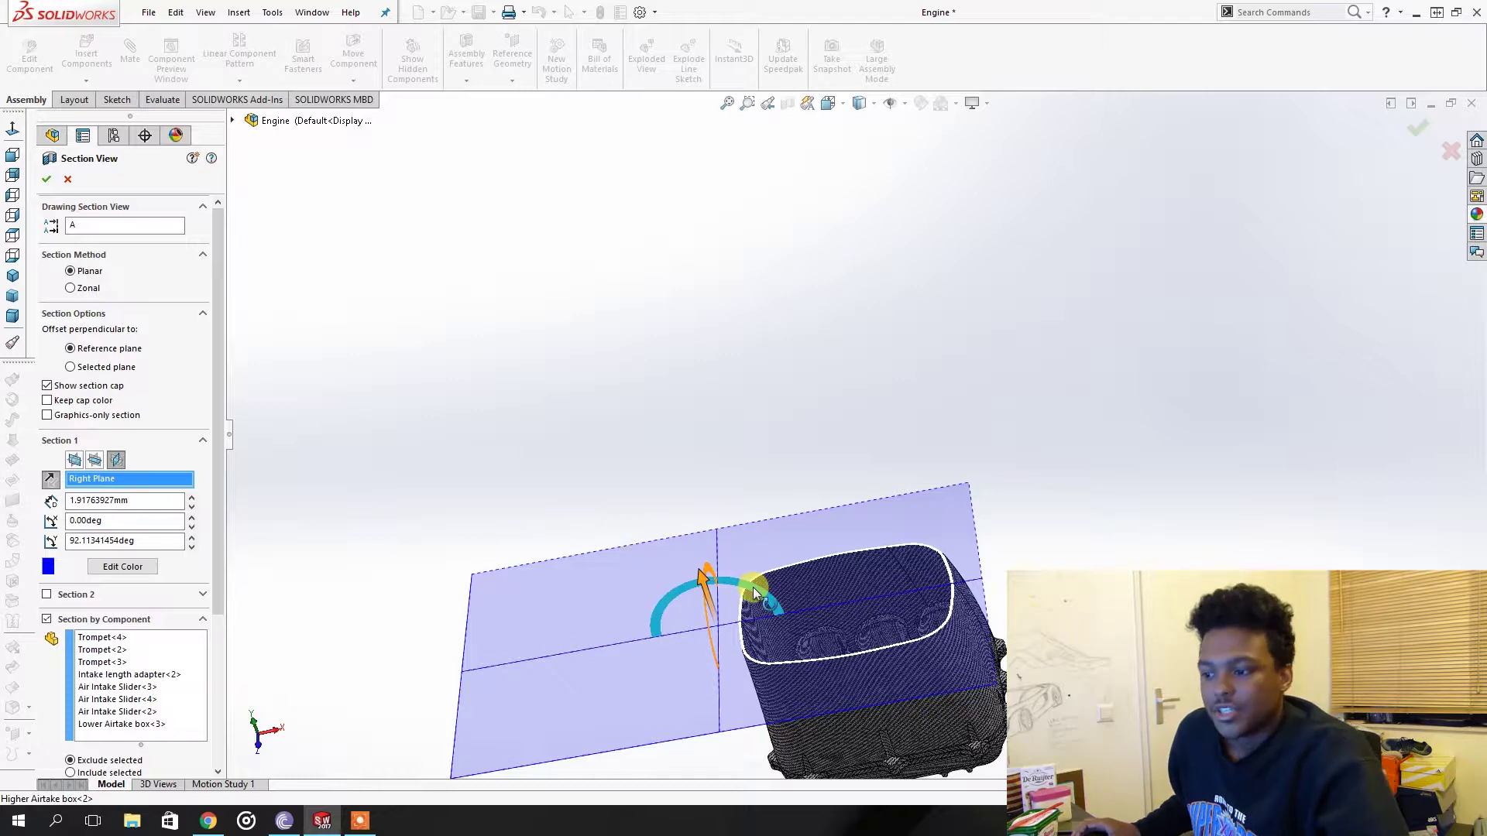
Tilt and shift the section plane until it cuts nearly horizontally through the airbox.
drag(755, 592, 729, 533)
middle_drag(730, 533, 685, 631)
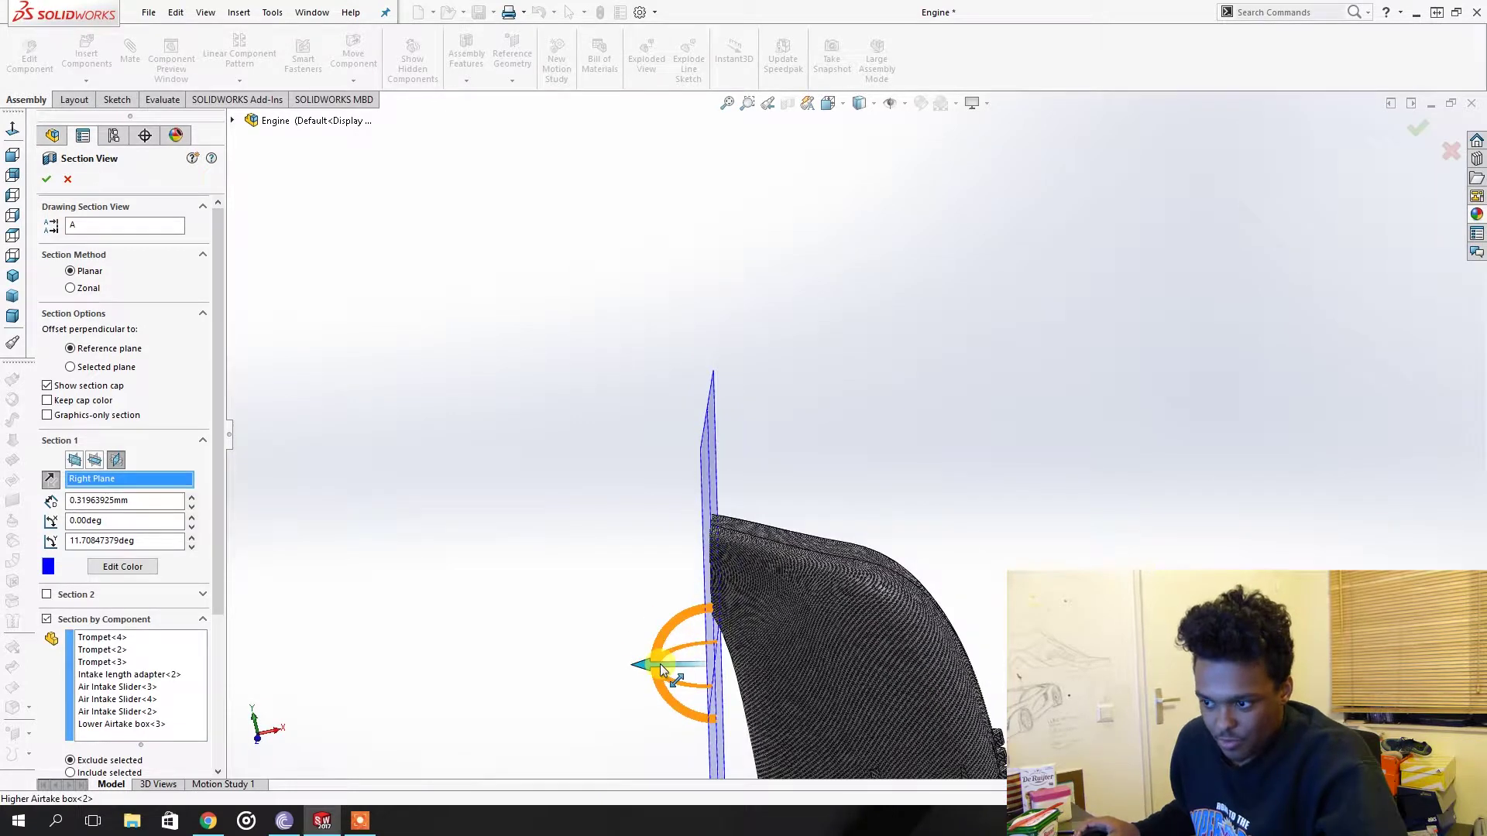
drag(659, 663, 570, 675)
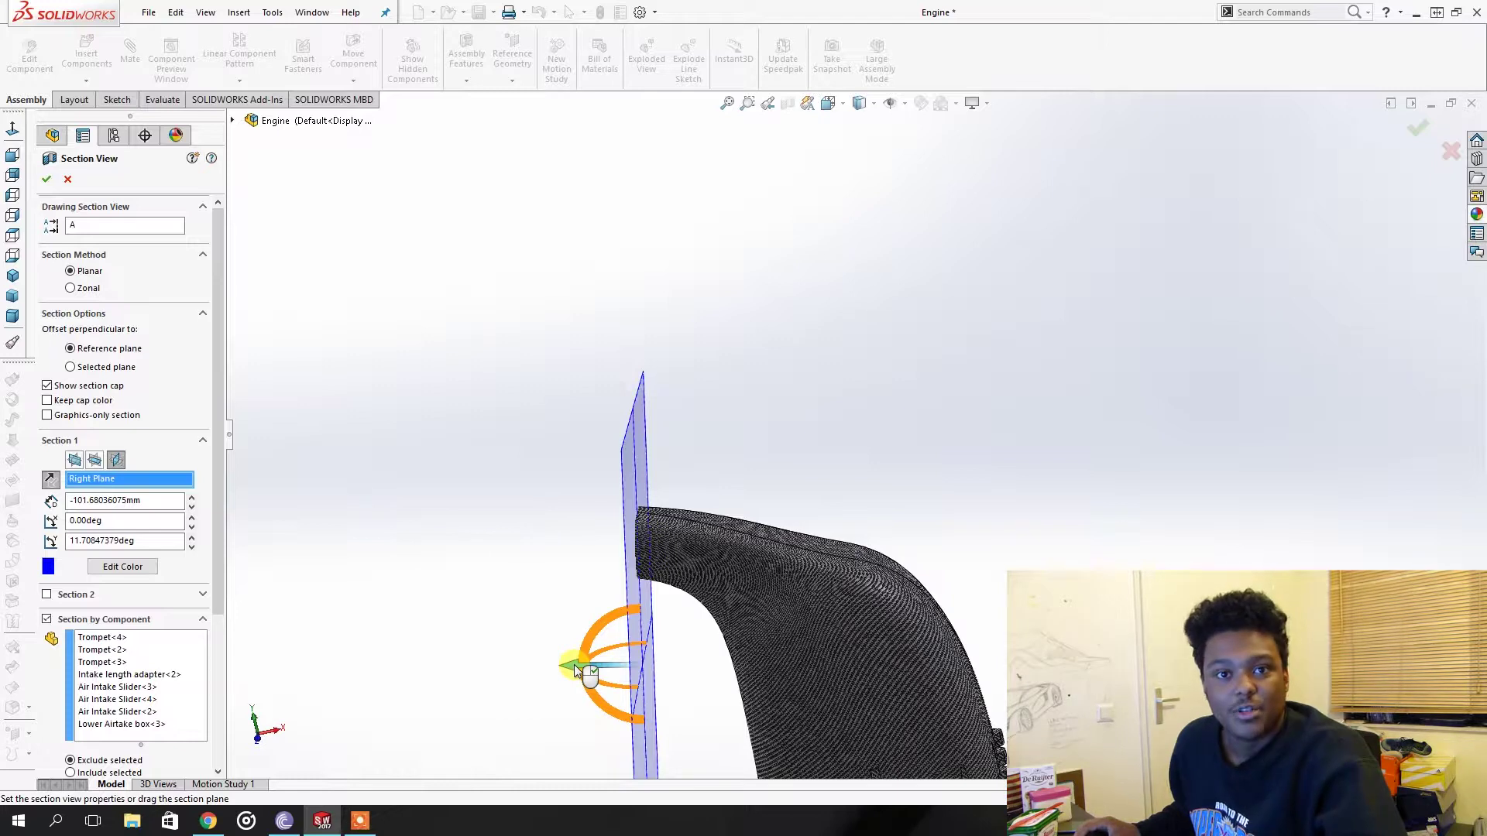
drag(595, 628, 691, 561)
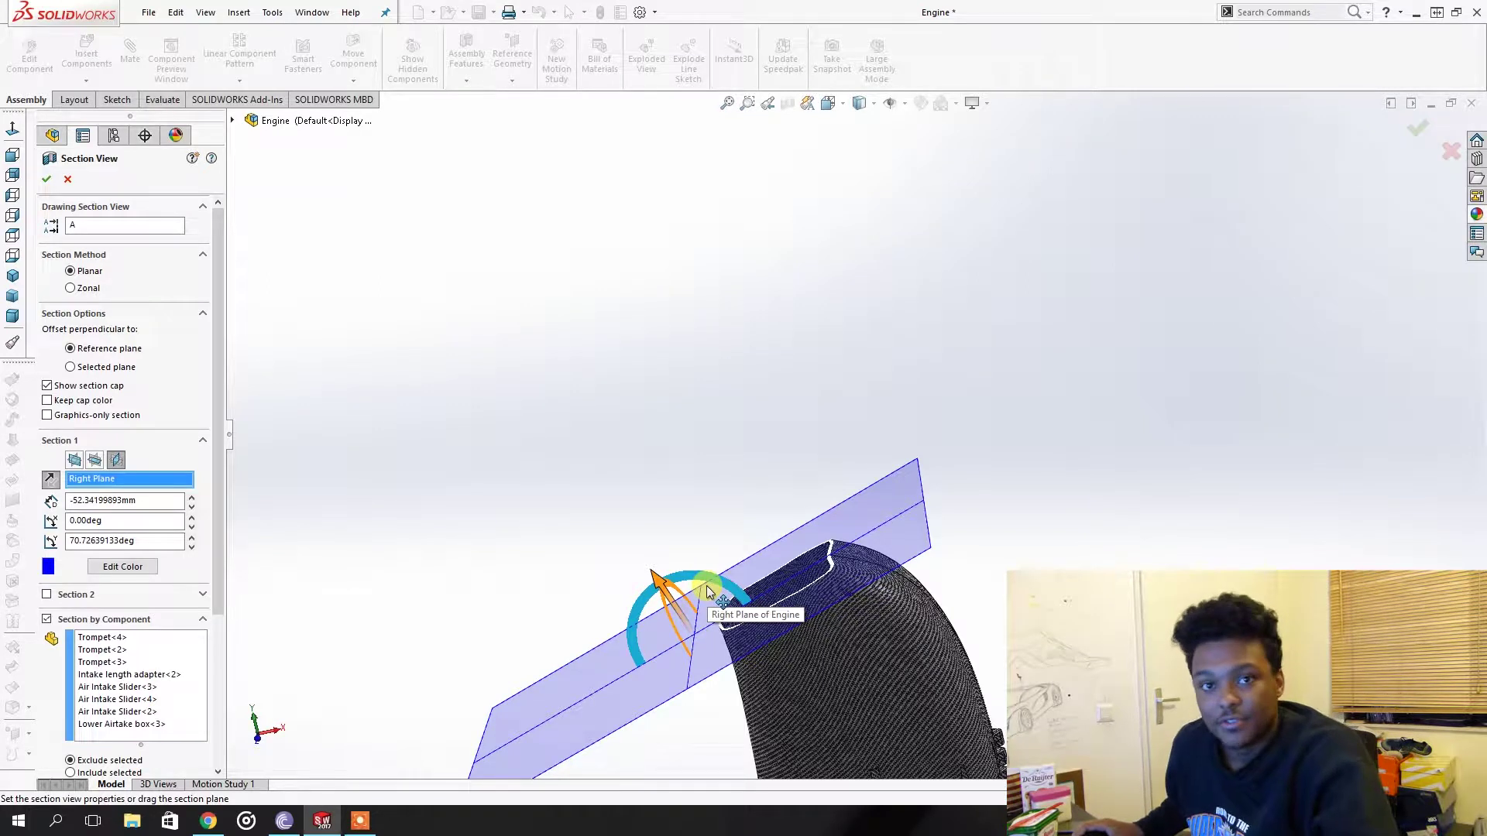
drag(706, 590, 669, 536)
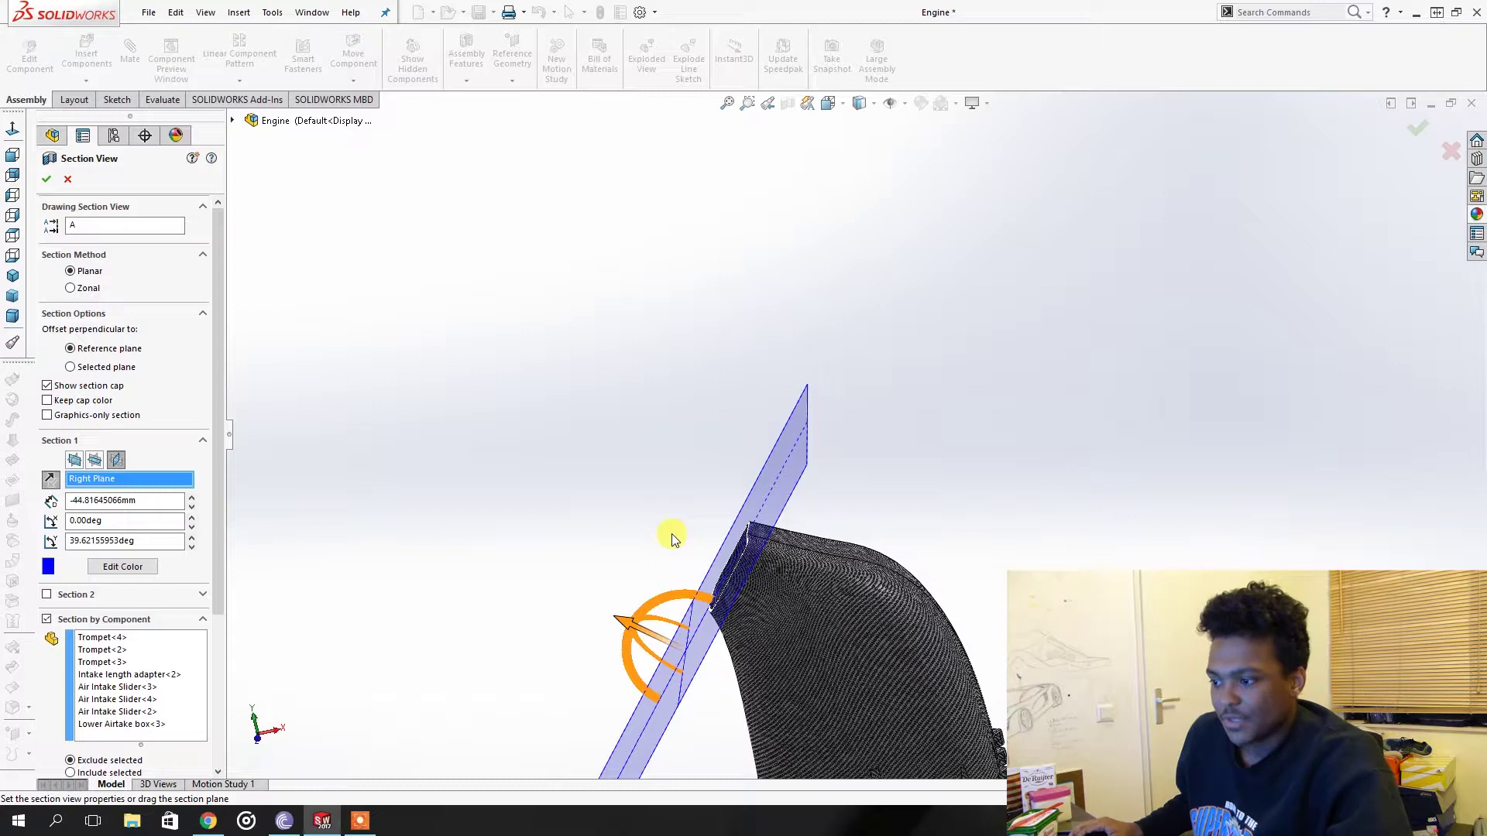
mouse_move(691, 600)
mouse_down()
mouse_move(726, 607)
mouse_move(691, 588)
mouse_move(723, 653)
mouse_move(705, 593)
mouse_up()
Orbit the sectioned airbox, then switch to the full car assembly's engine area.
middle_drag(704, 592, 830, 581)
middle_drag(815, 658, 892, 679)
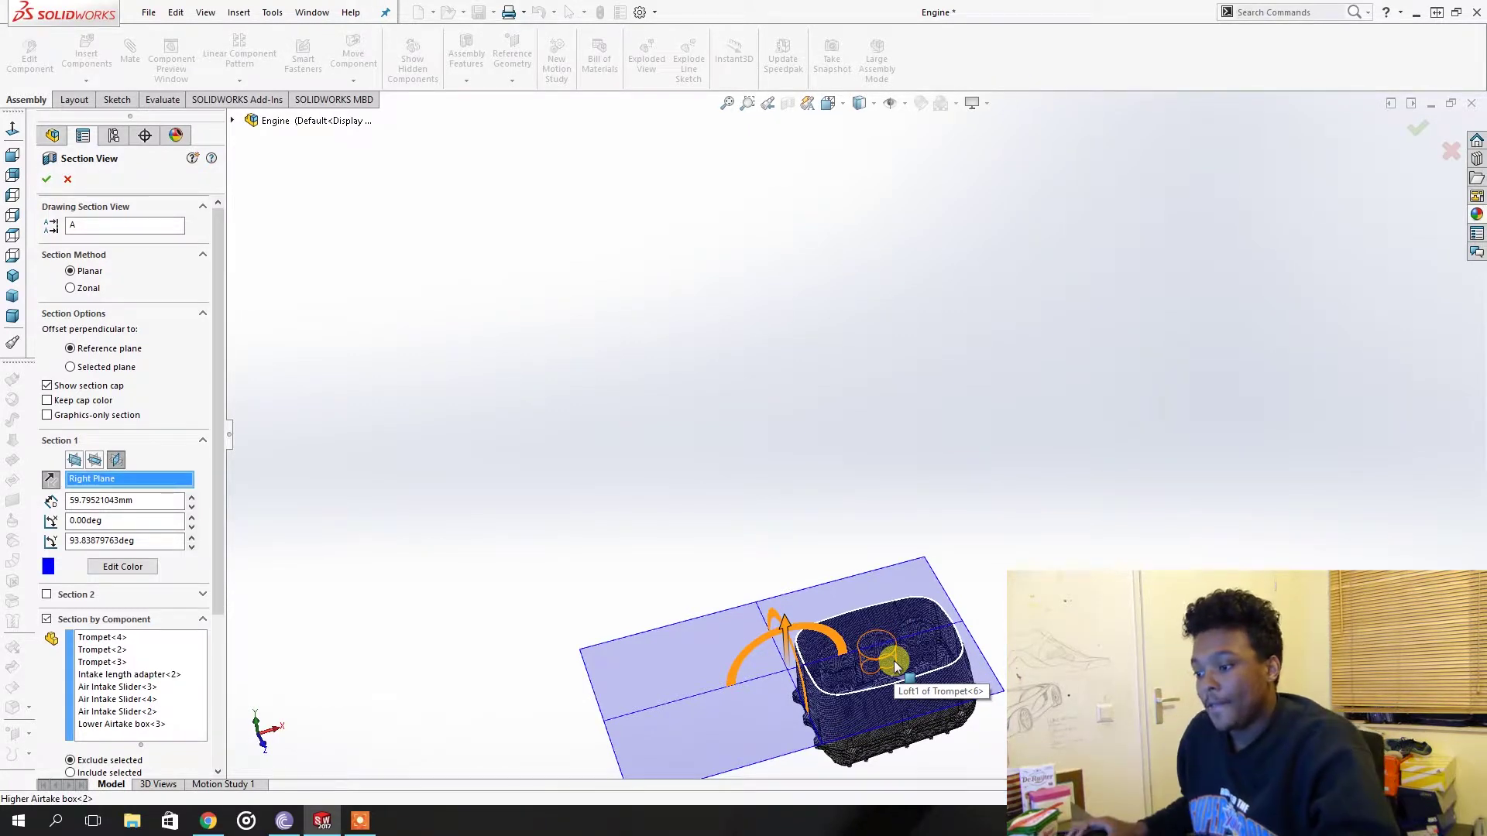
middle_drag(890, 687, 897, 727)
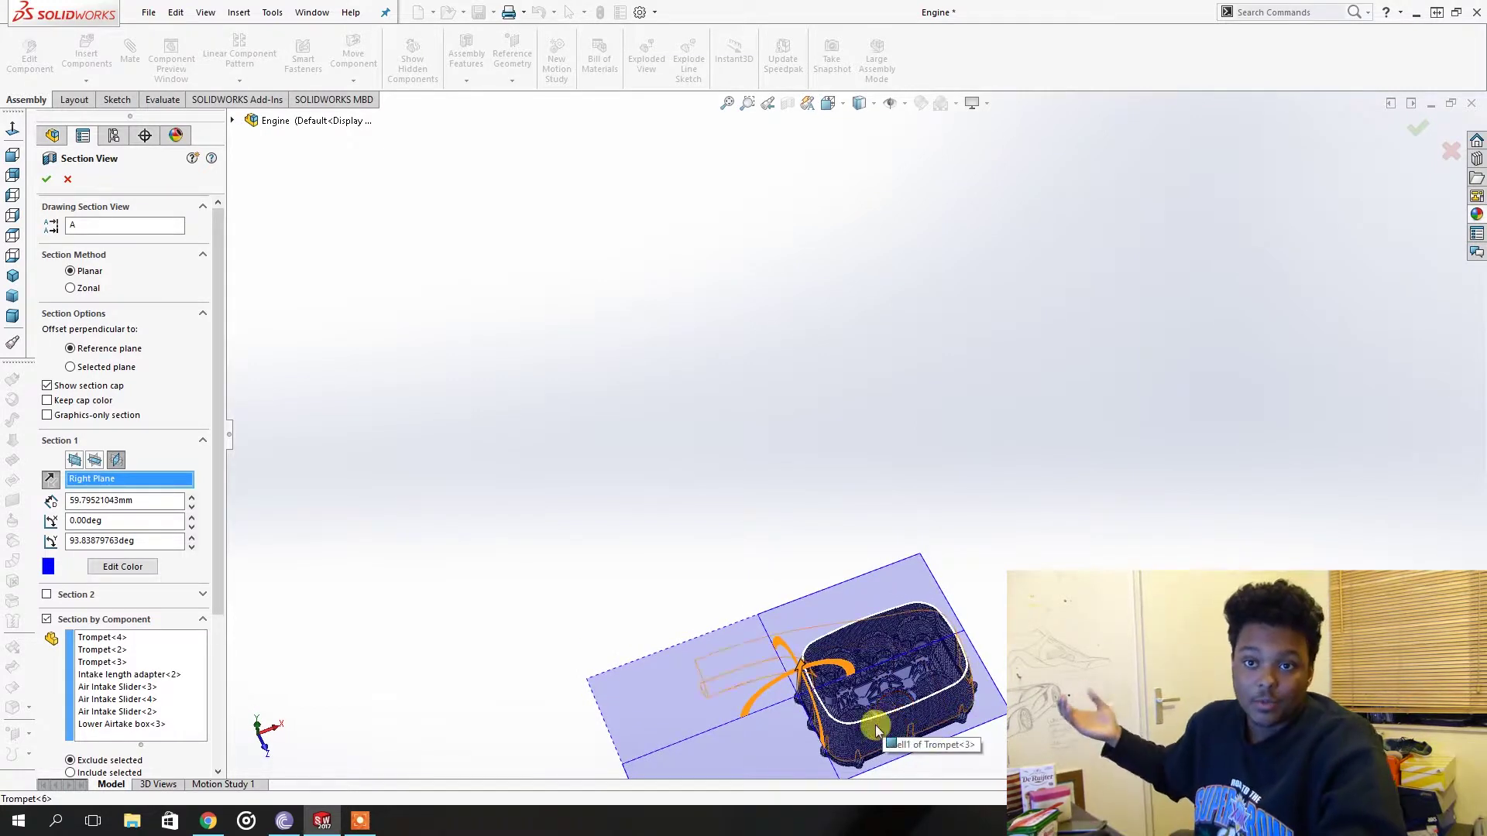
key(ctrl+Tab)
middle_drag(925, 486, 1105, 314)
Hide the oil pan under the exhaust headers.
scroll(926, 430, down, 2)
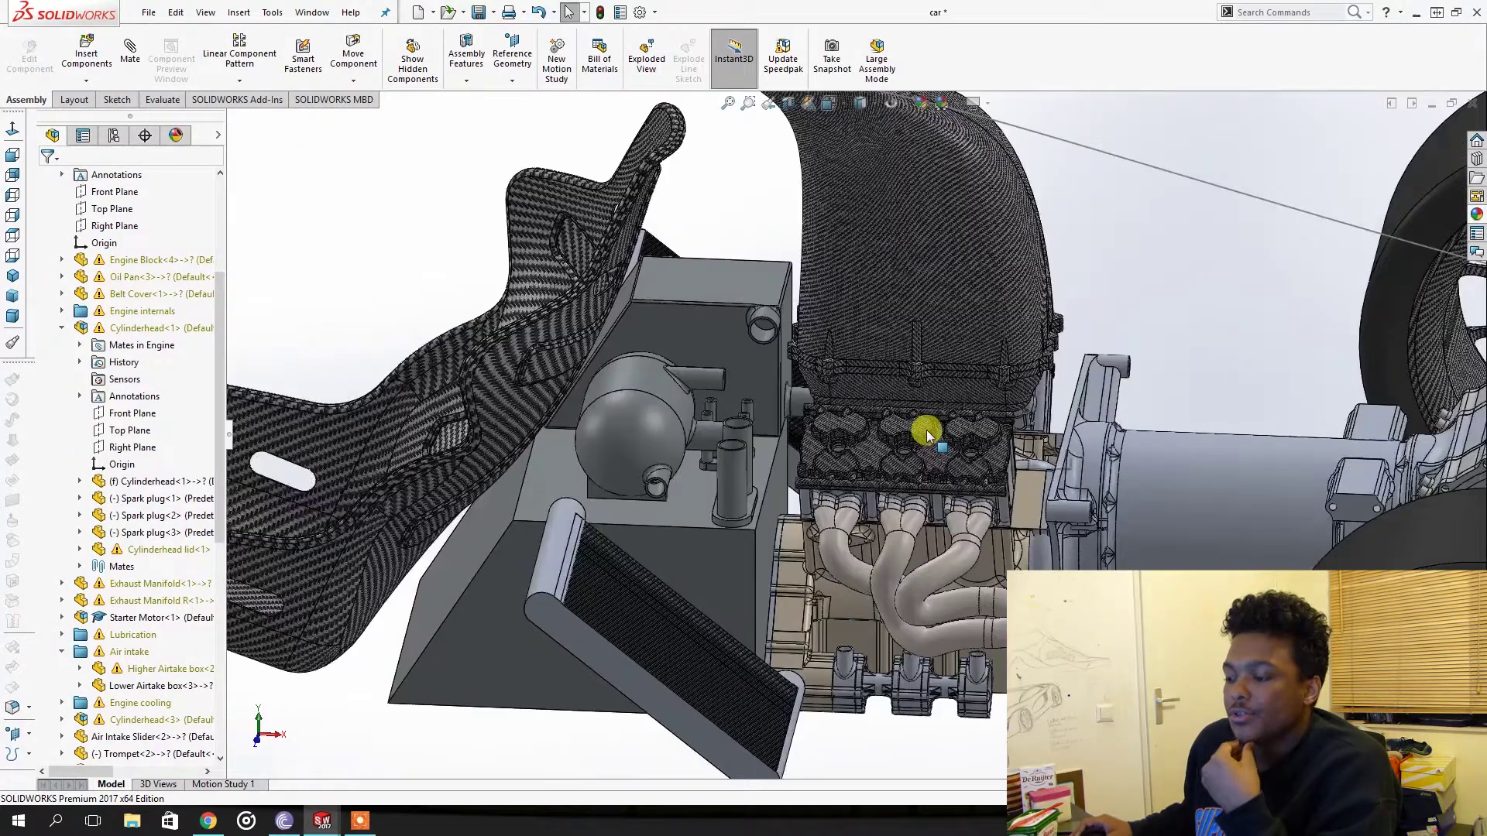
scroll(912, 719, down, 2)
key(Tab)
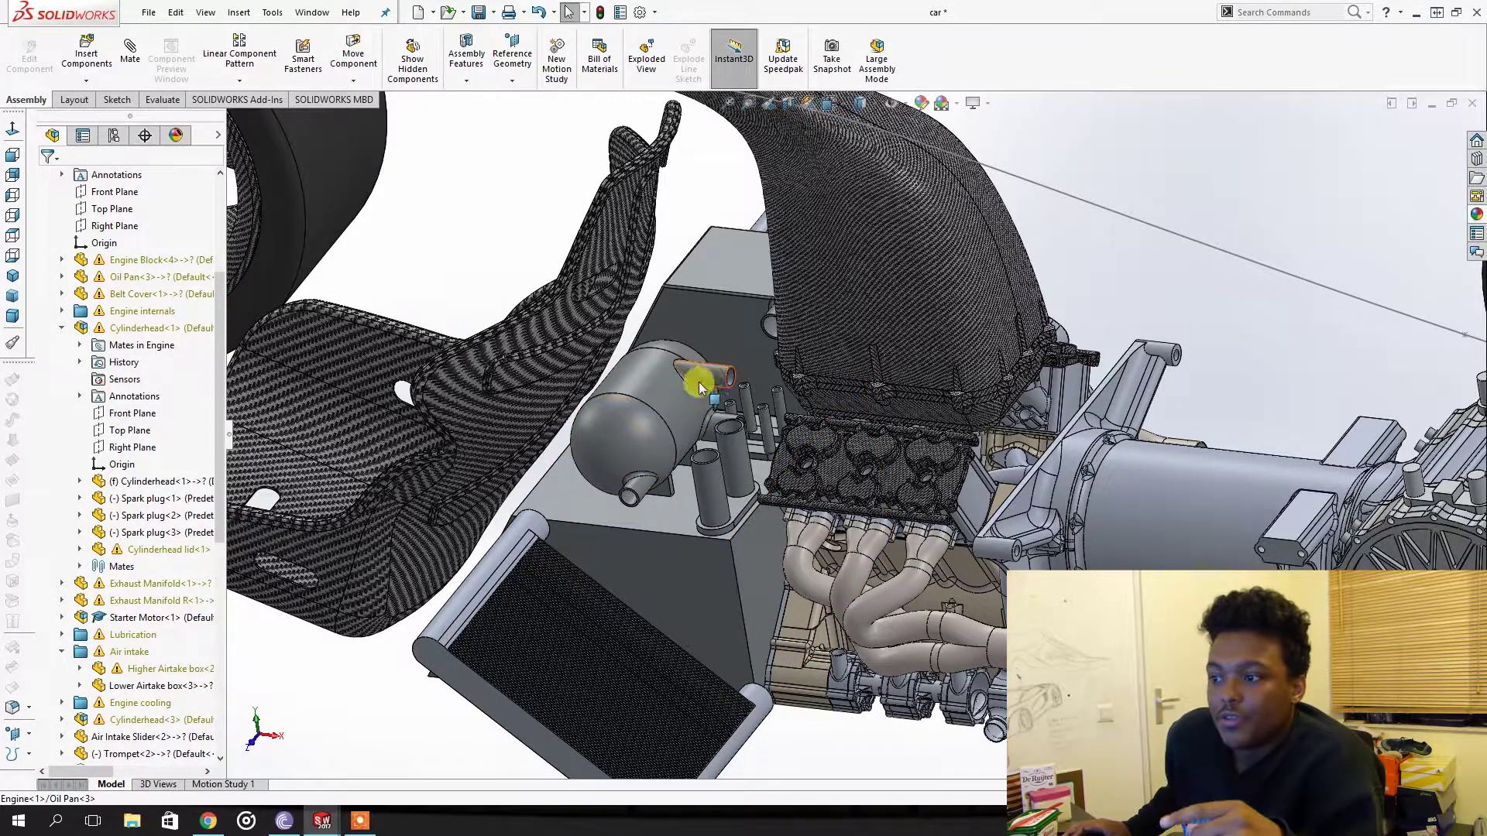
Select the air tank and orbit the car around the engine and carbon intake box.
middle_drag(697, 385, 703, 379)
click(727, 384)
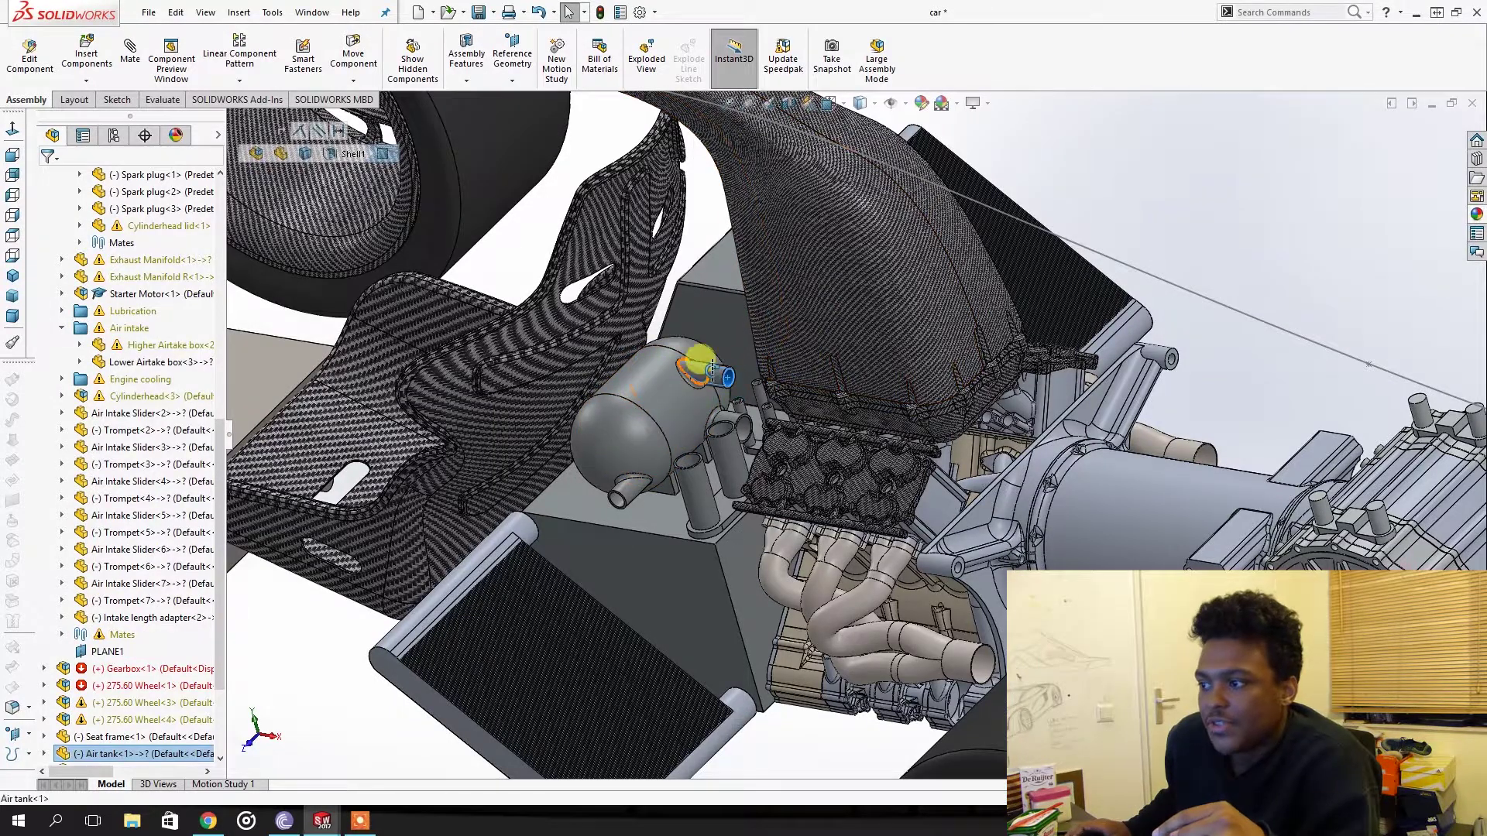
middle_drag(700, 355, 889, 321)
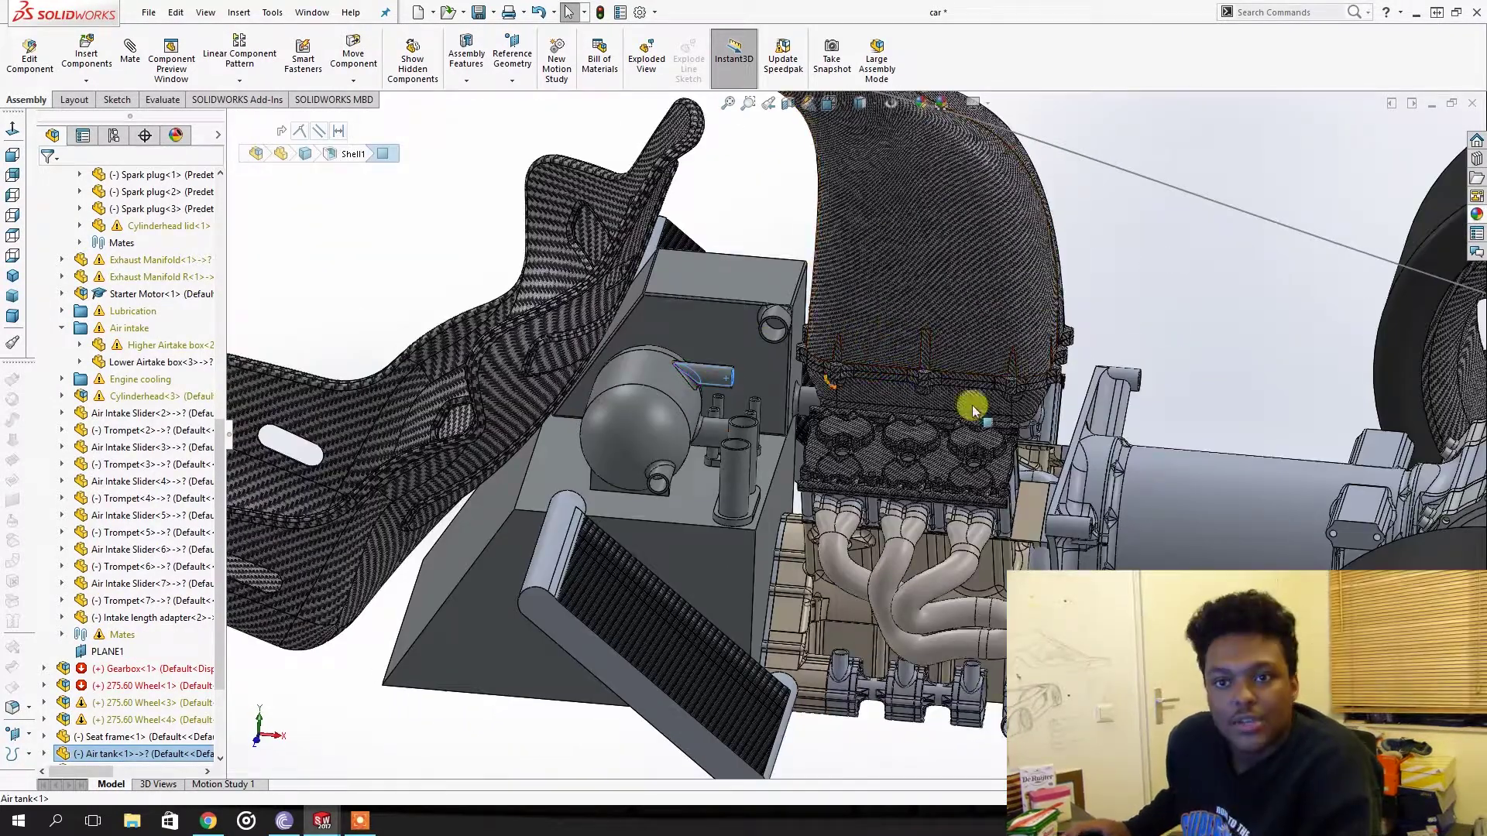
scroll(984, 403, up, 5)
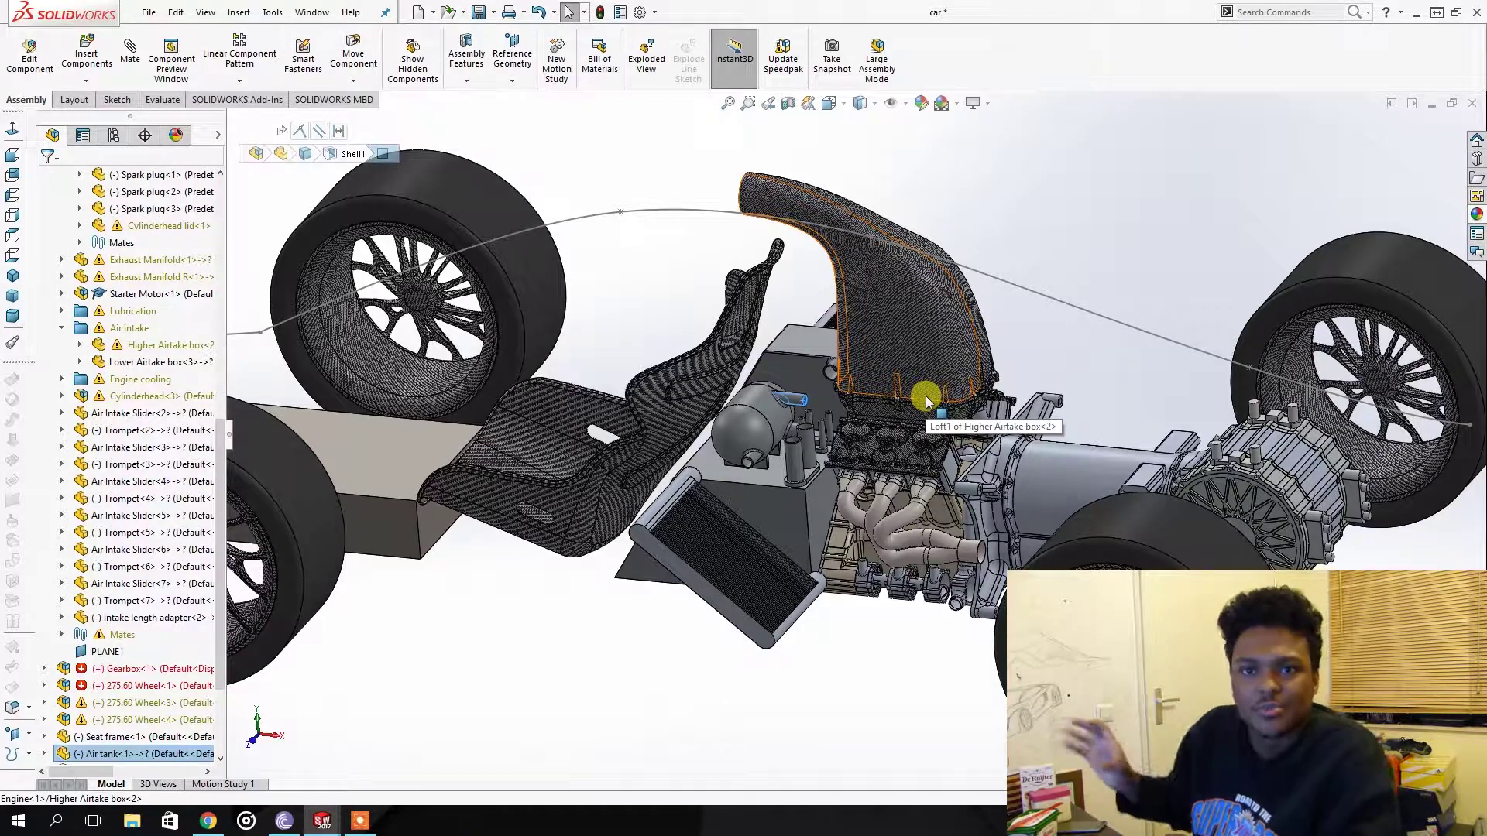
middle_drag(882, 597, 908, 635)
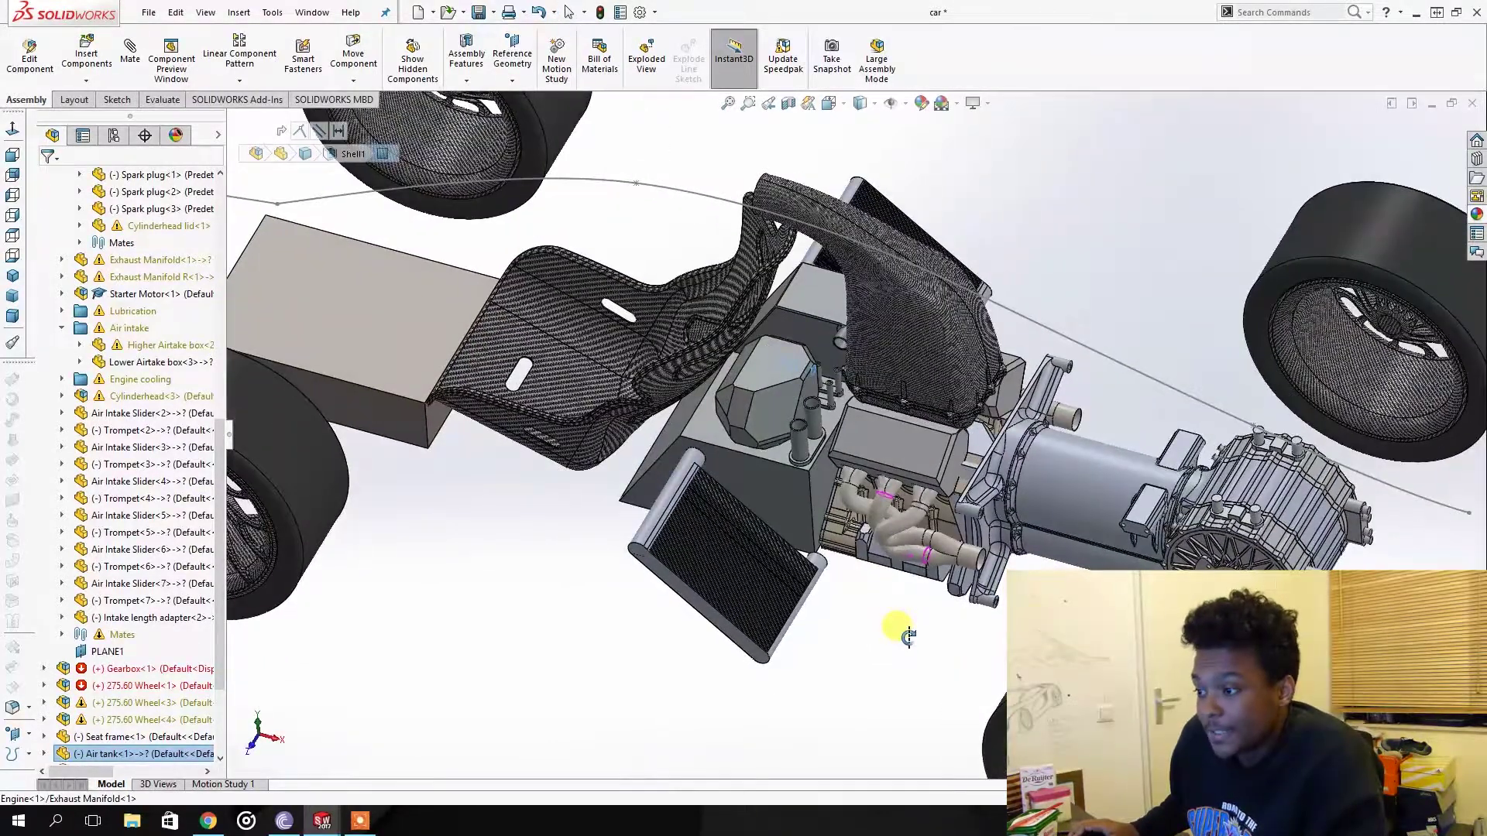